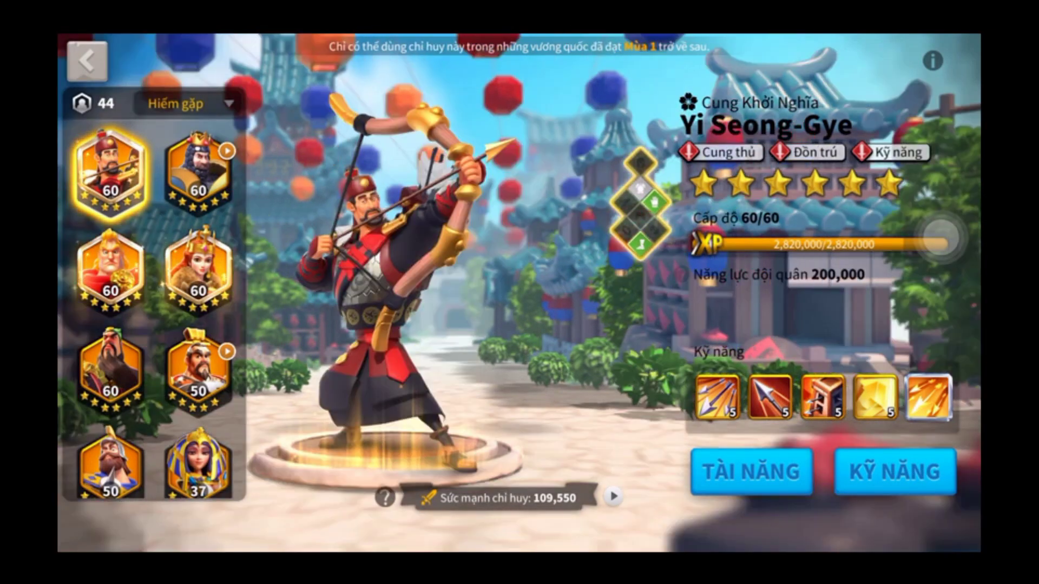
left_click(198, 172)
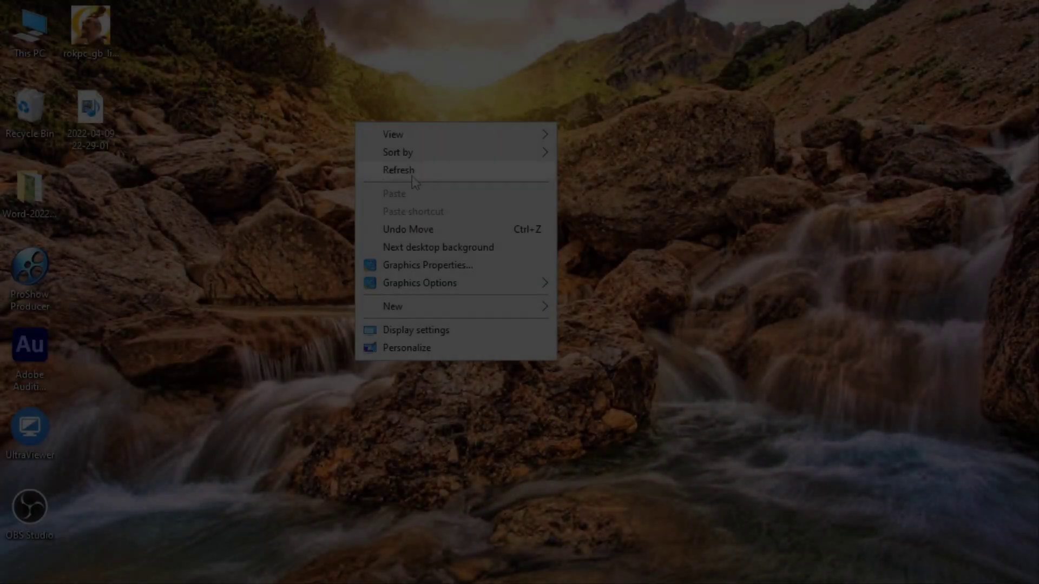
left_click(414, 182)
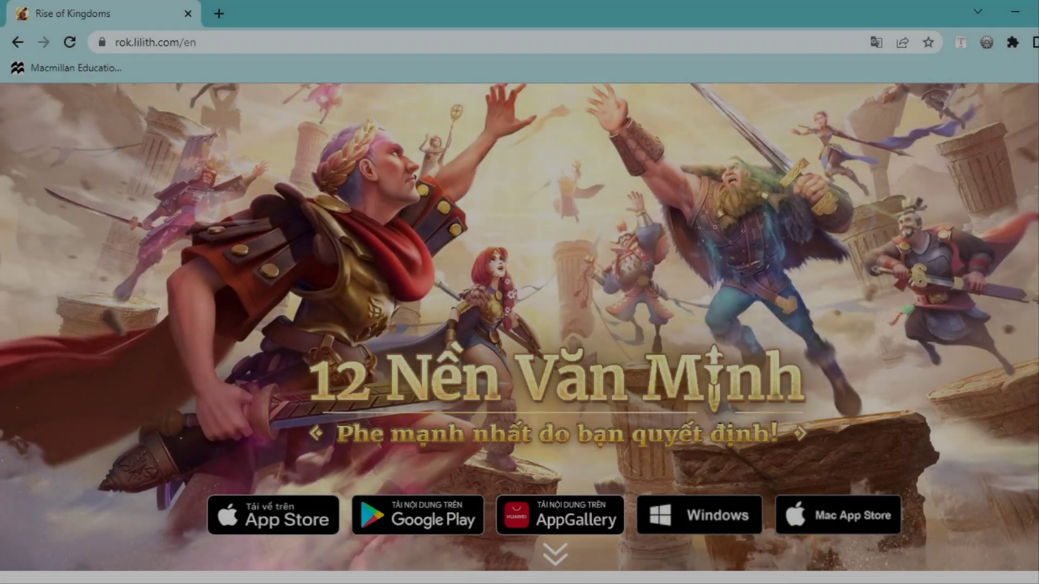
- Look over the Rise of Kingdoms home page, its web address and its platform download options
scroll(520, 325, "down", 5)
scroll(519, 324, "up", 5)
scroll(519, 324, "up", 3)
scroll(520, 325, "down", 3)
scroll(519, 324, "up", 3)
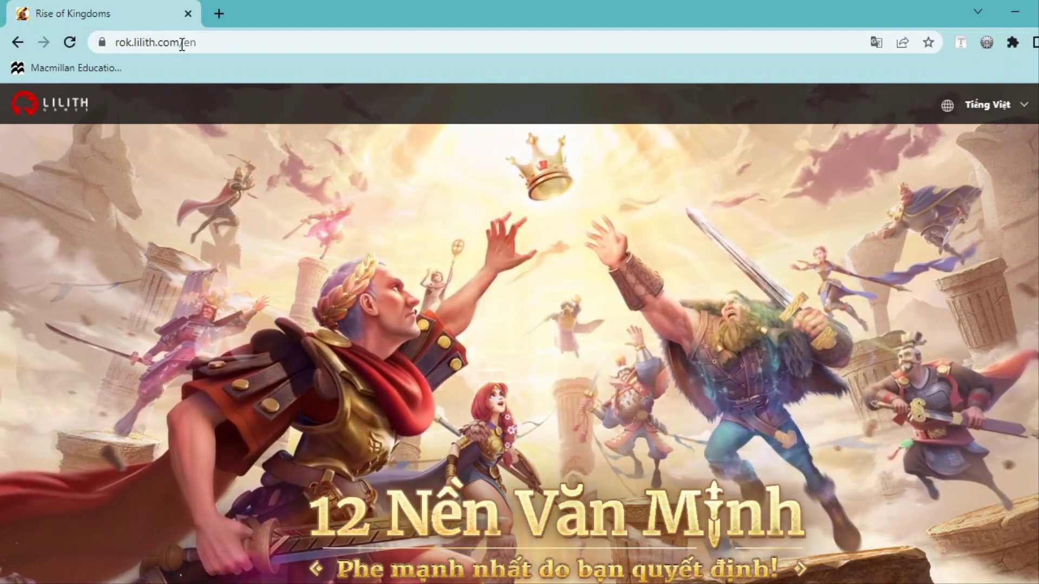
left_click(218, 42)
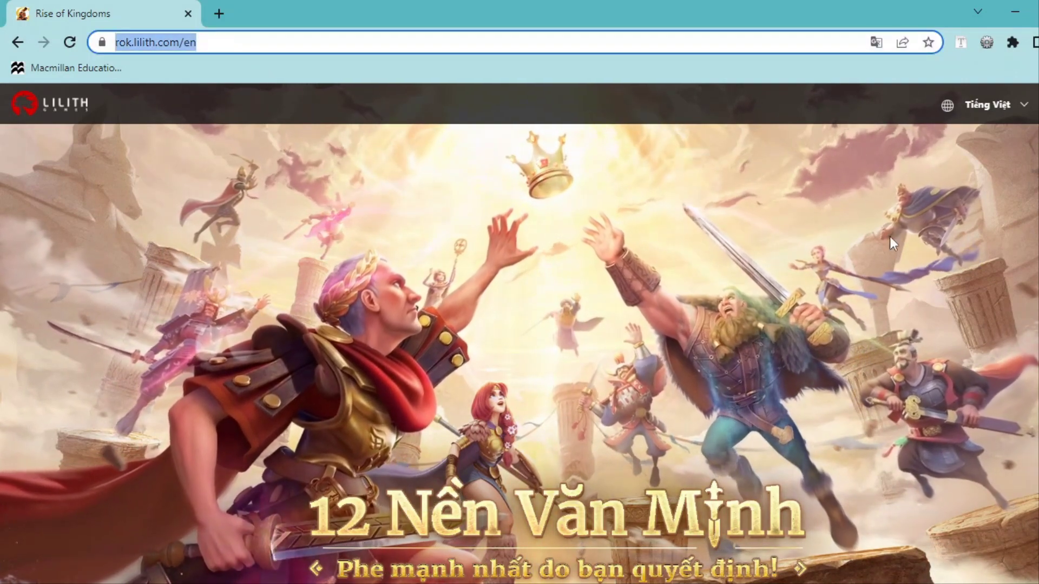
scroll(416, 297, "down", 2)
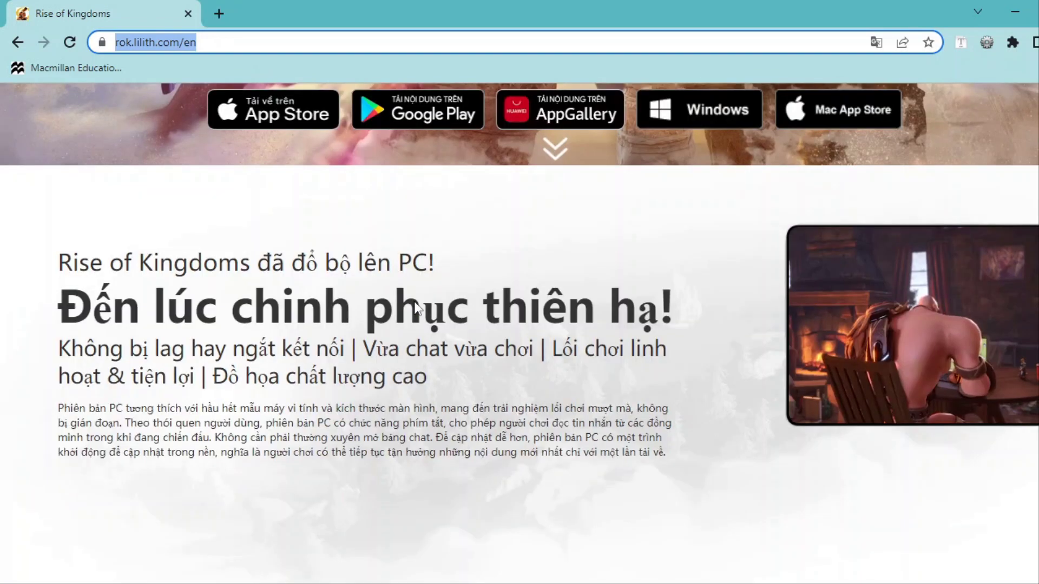
scroll(414, 301, "up", 2)
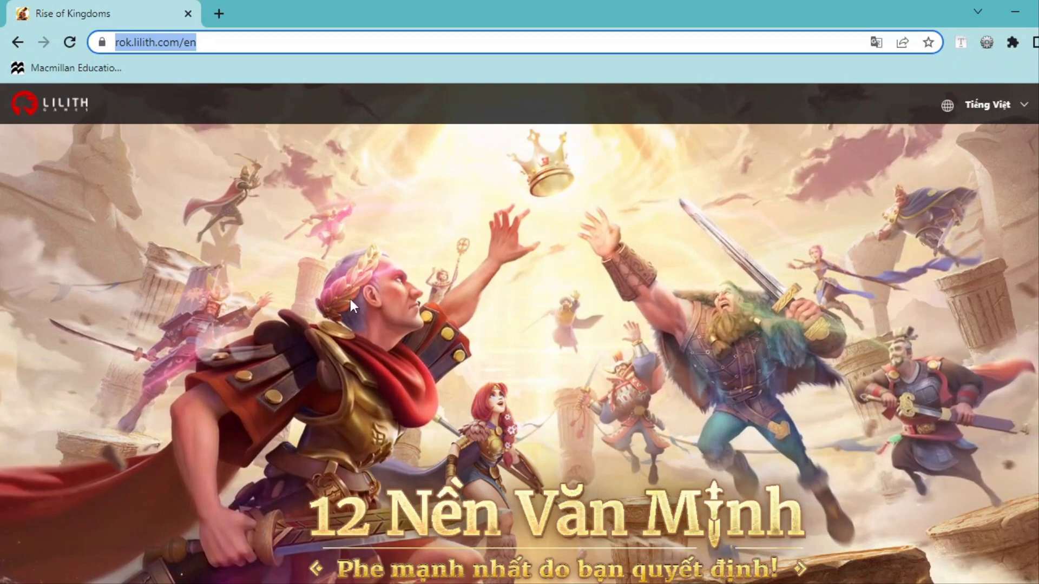
left_click(148, 41)
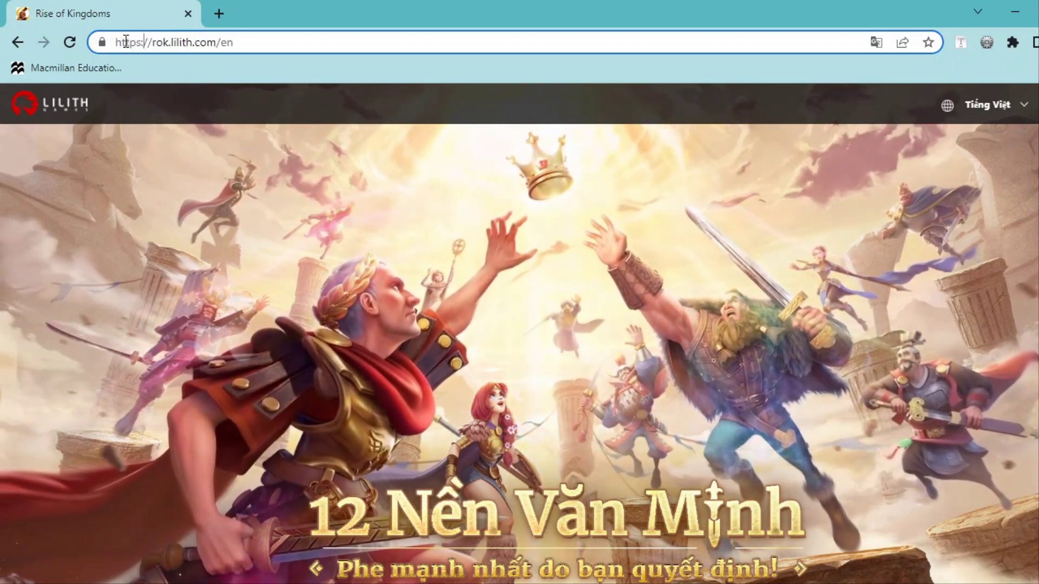
left_click_drag(115, 42, 269, 37)
right_click(202, 43)
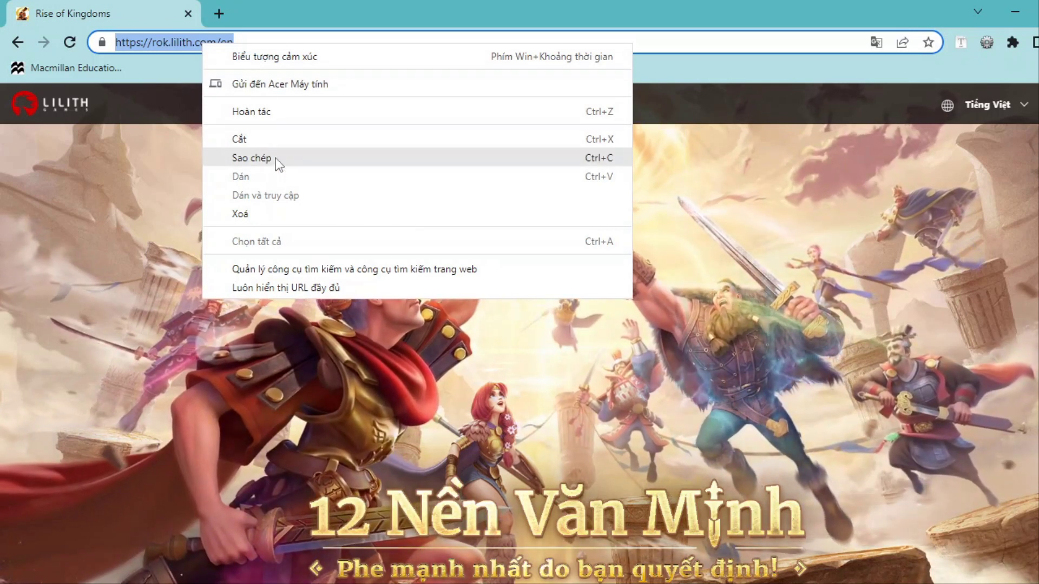
left_click(275, 158)
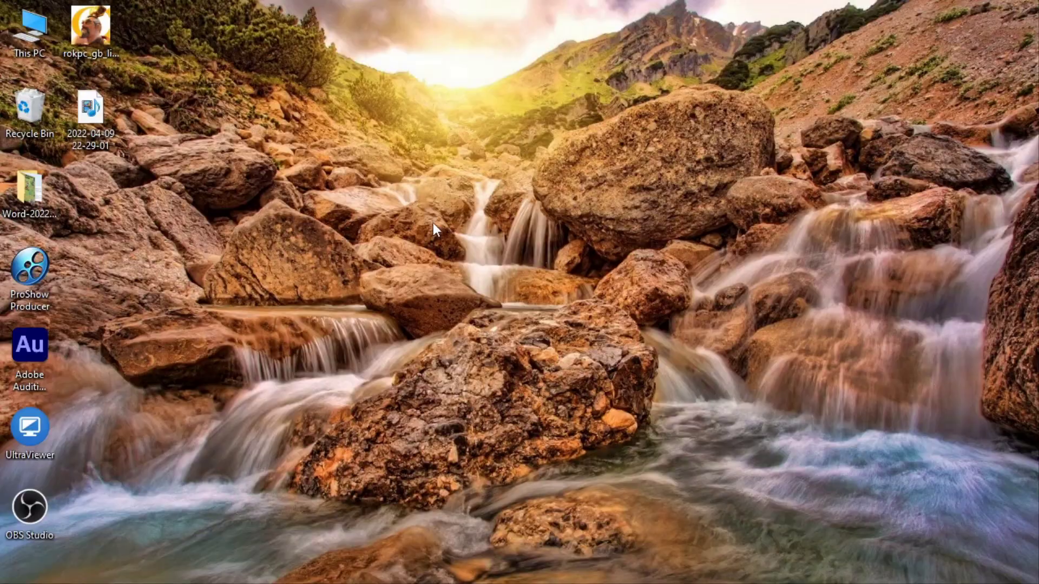
- Create a new text document on the desktop and keep its default name
right_click(433, 223)
mouse_move(500, 414)
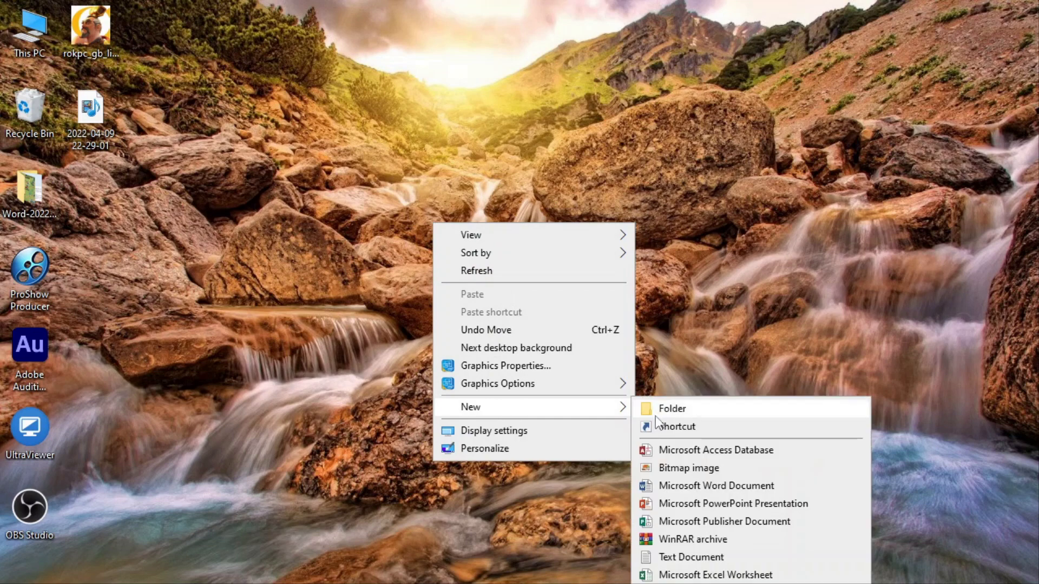
left_click(677, 557)
key("Return")
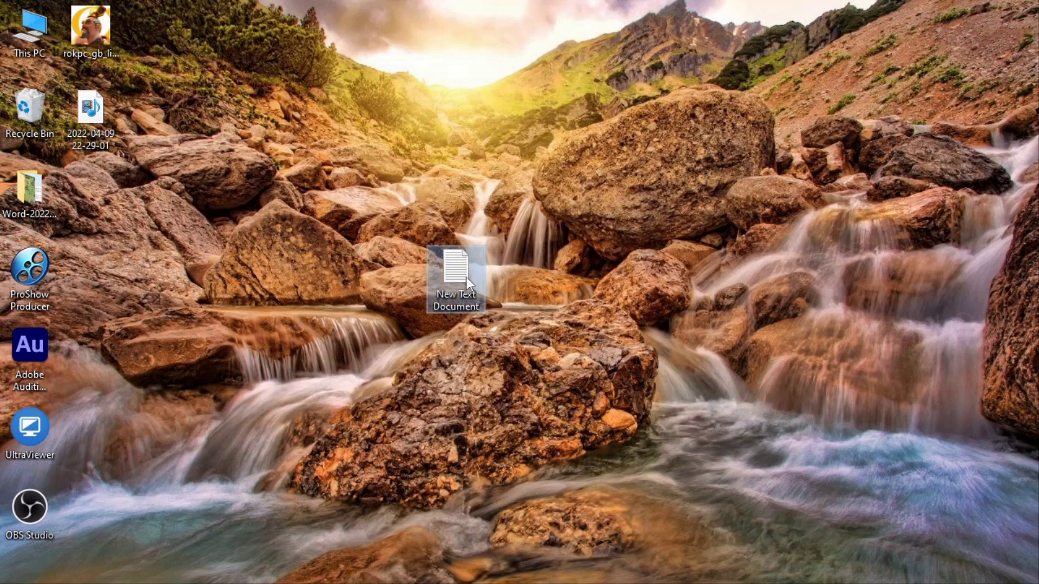
- Open the new text document in Notepad, paste the copied web address into it and select it
double_click(466, 277)
right_click(696, 105)
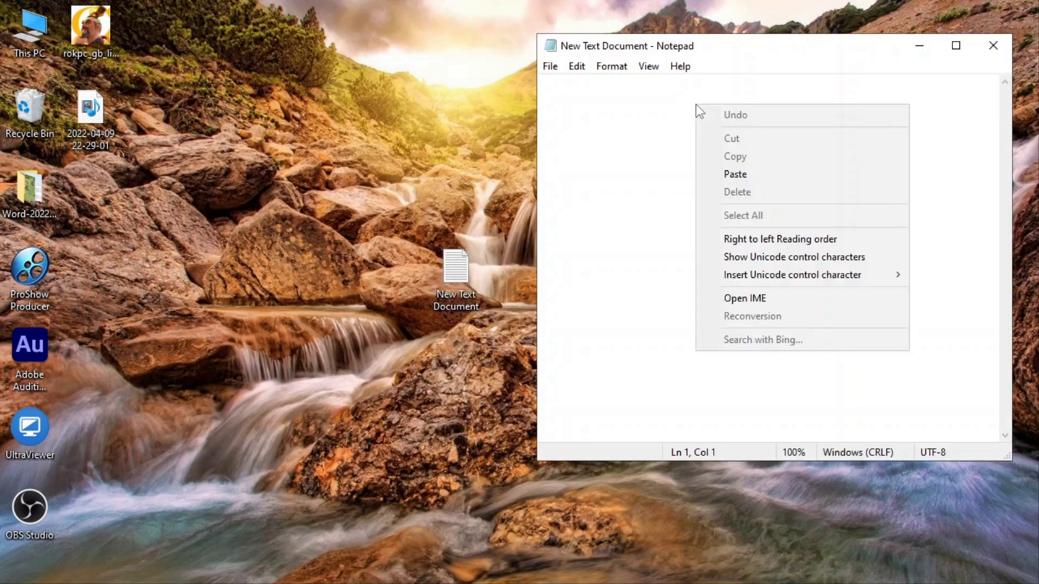
left_click(755, 176)
left_click_drag(729, 80, 535, 80)
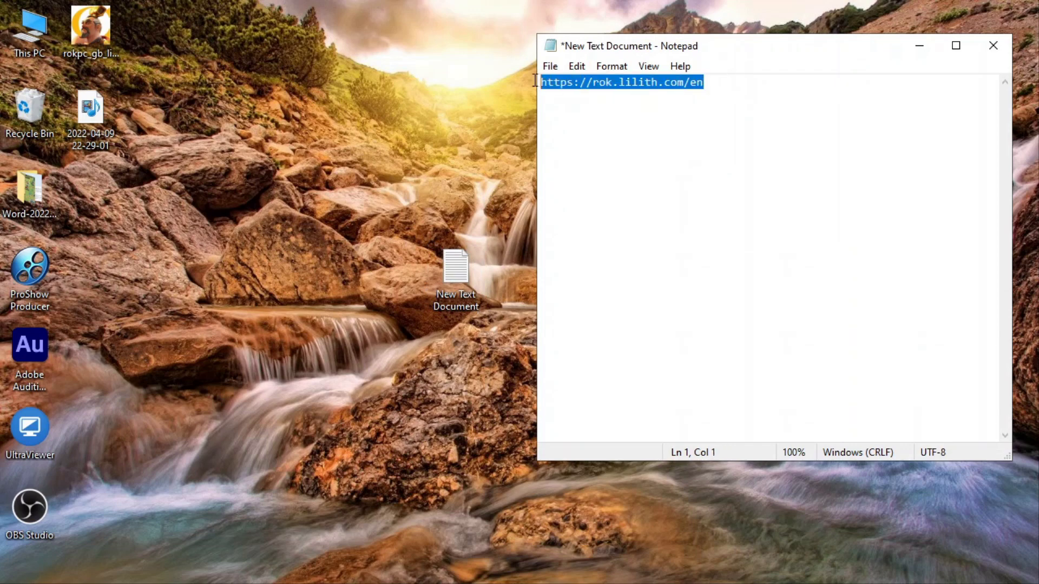
left_click(648, 65)
mouse_move(605, 65)
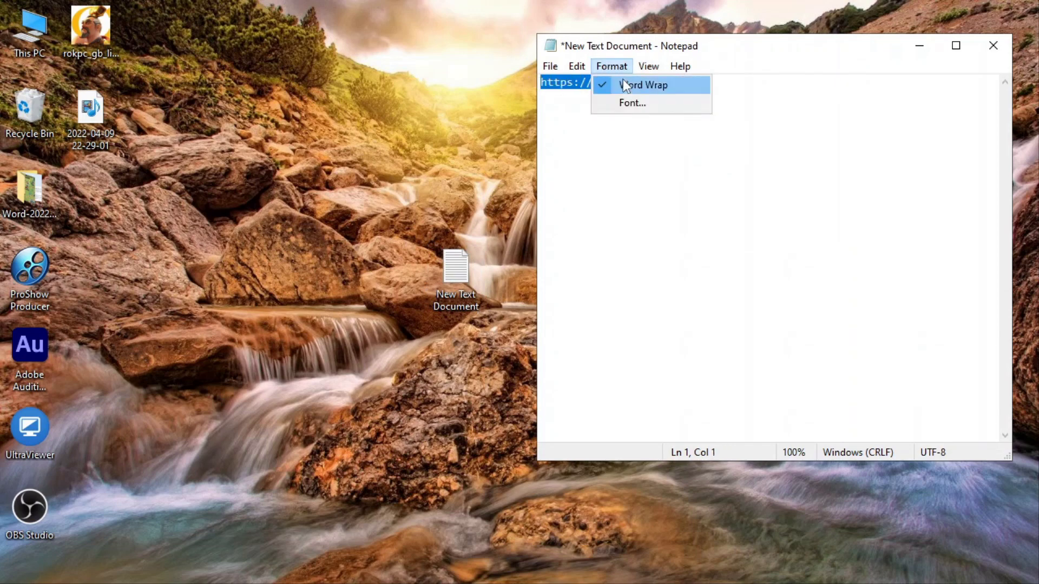
left_click(625, 85)
left_click(612, 66)
left_click(625, 86)
- Set the Notepad font size to 48, keeping the Consolas Regular font
left_click(612, 66)
left_click(625, 104)
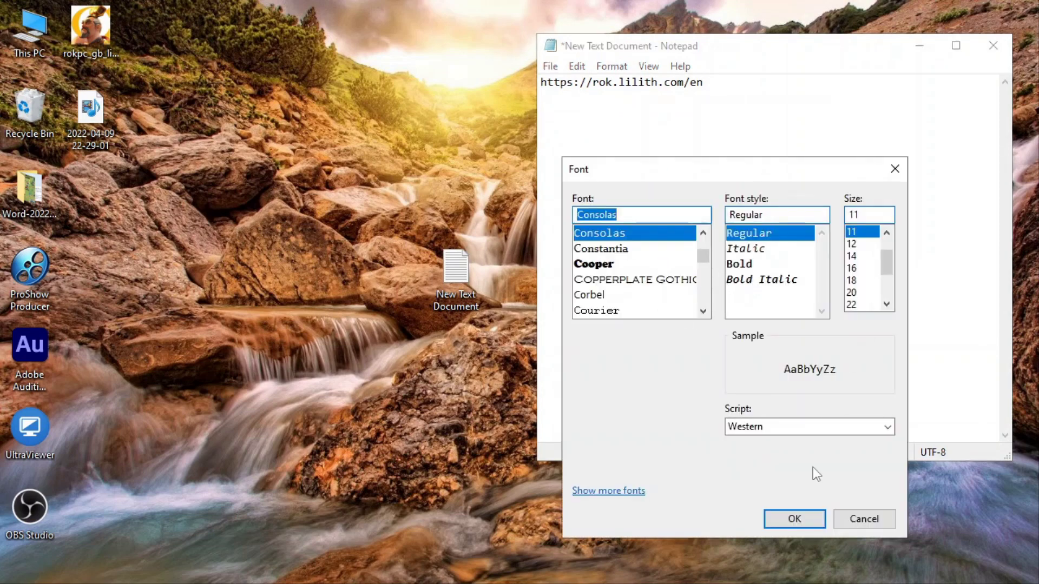
left_click(866, 303)
scroll(868, 290, "down", 2)
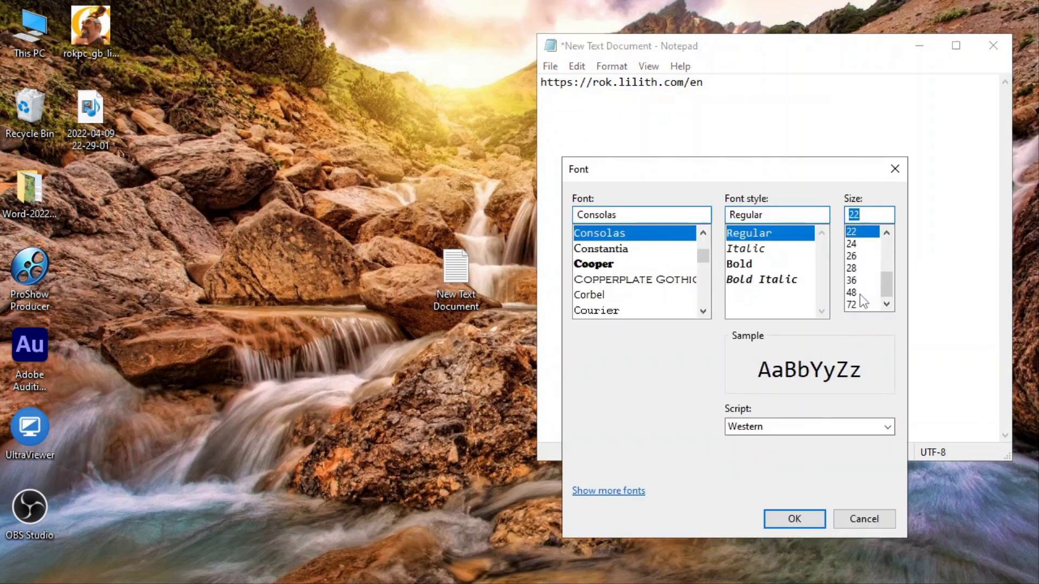
left_click(859, 295)
left_click(797, 516)
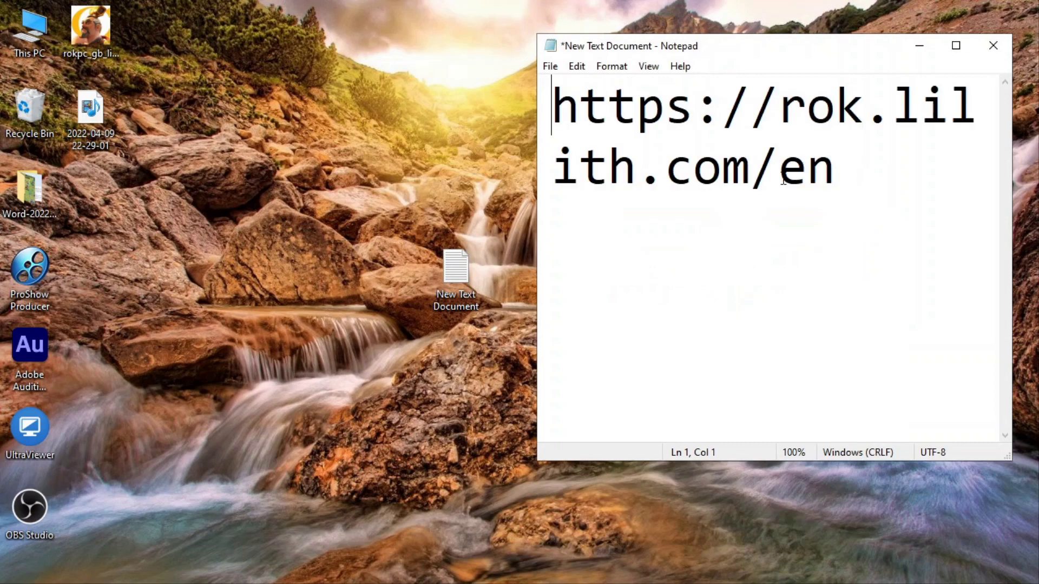
left_click_drag(536, 233, 193, 225)
left_click_drag(433, 110, 208, 110)
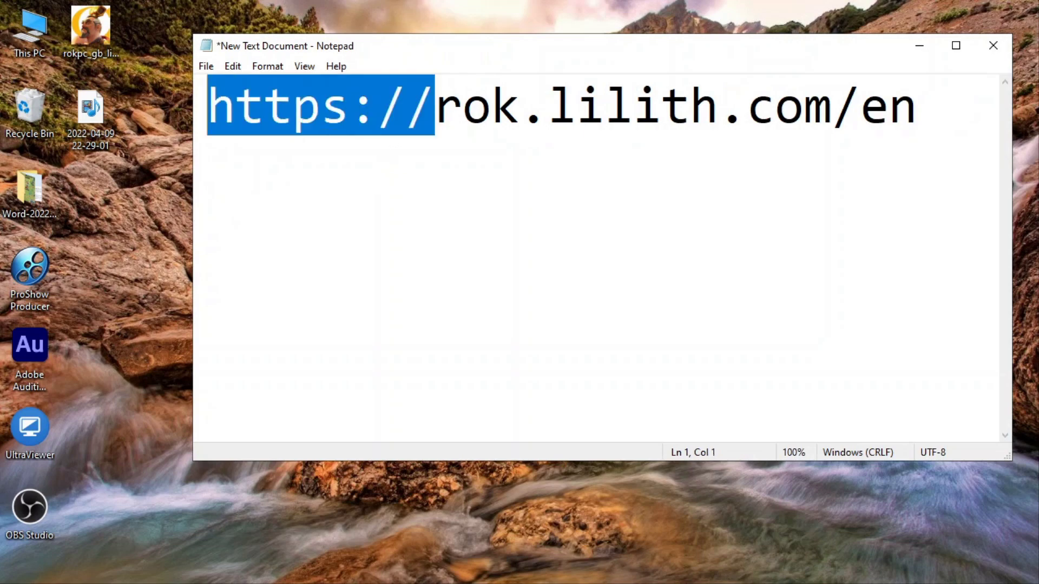
key("BackSpace")
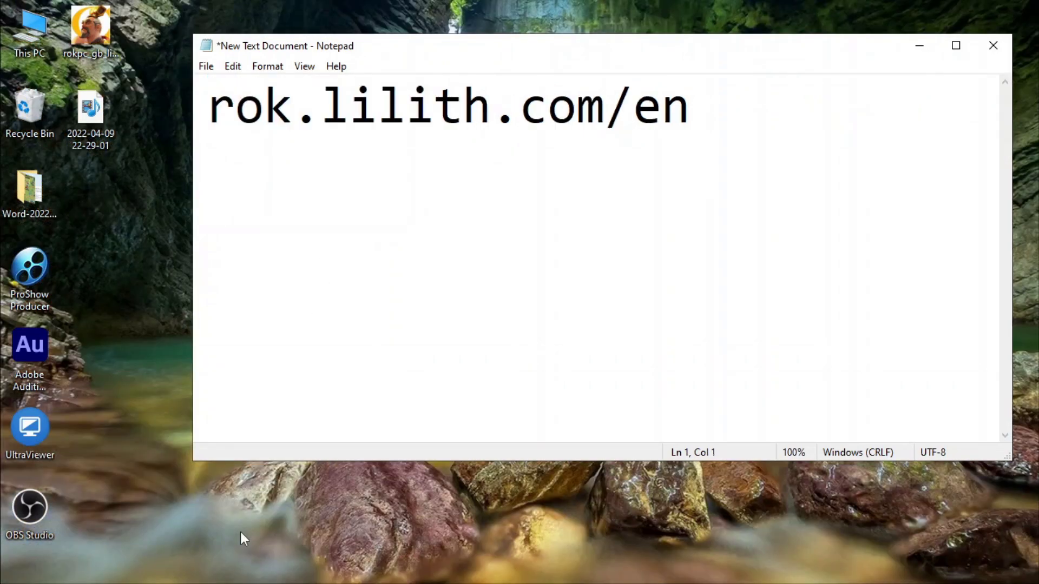
- Delete the /en ending from the address so that the text reads rok.lilith.com
left_click_drag(696, 102, 205, 106)
left_click(369, 103)
left_click_drag(609, 110, 207, 108)
left_click(739, 112)
key("BackSpace")
key("BackSpace")
key("BackSpace")
- Copy the shortened address rok.lilith.com from the text document
left_click_drag(702, 102, 219, 68)
right_click(318, 107)
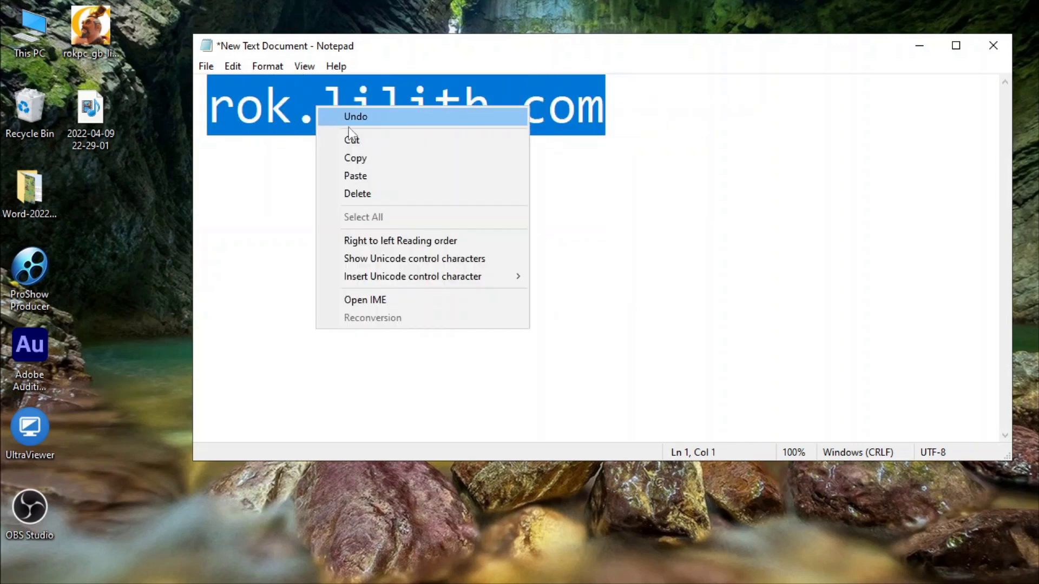
left_click(351, 158)
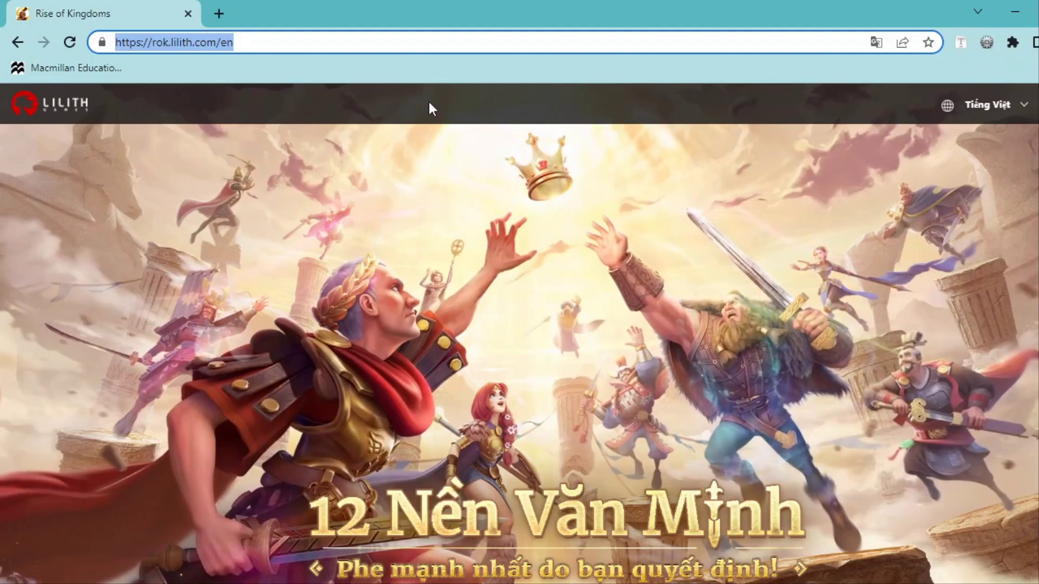
- Switch to Chrome, go to the copied address rok.lilith.com in a new tab and close the old Rise of Kingdoms tab
left_click(219, 12)
right_click(267, 51)
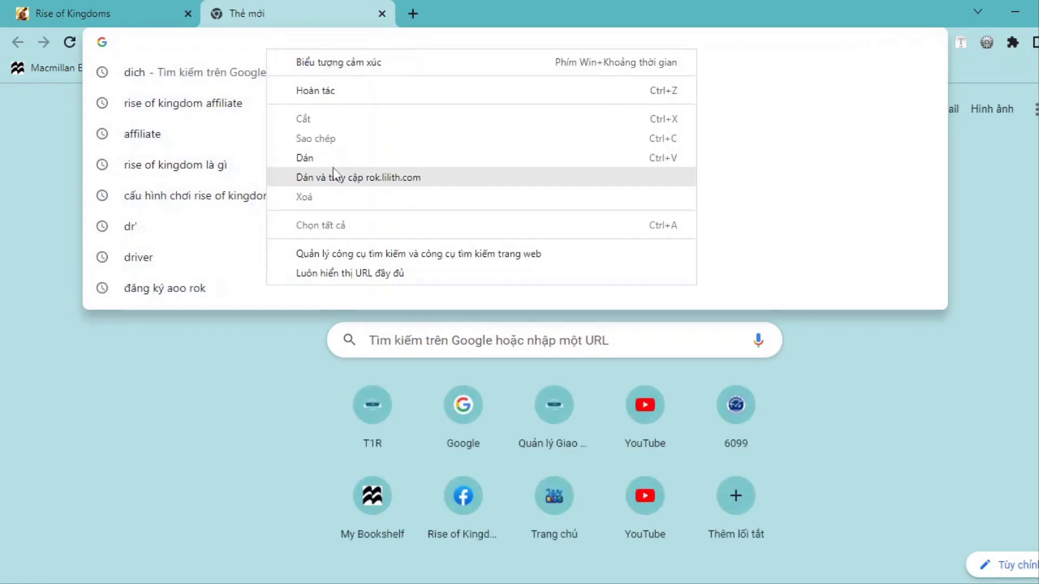
left_click(349, 173)
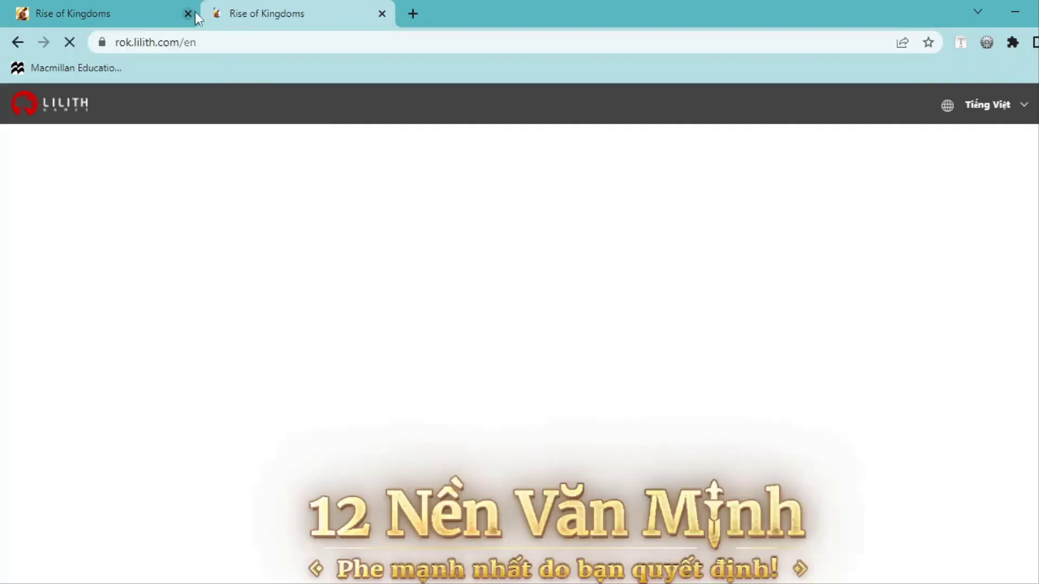
left_click(187, 14)
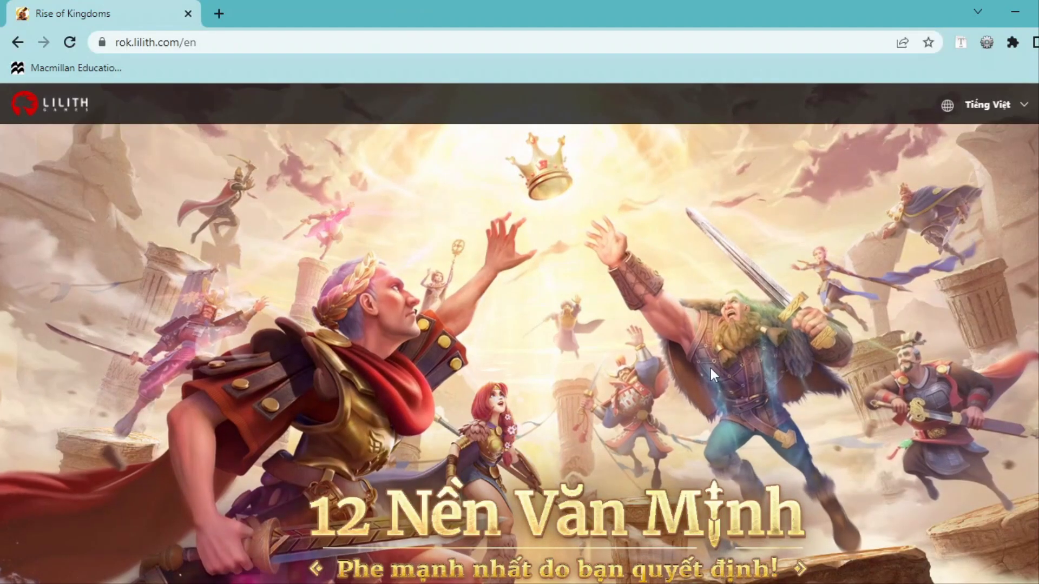
- Start downloading the Windows version of the game and choose the Desktop as the save location
scroll(634, 401, "down", 10)
scroll(634, 402, "up", 5)
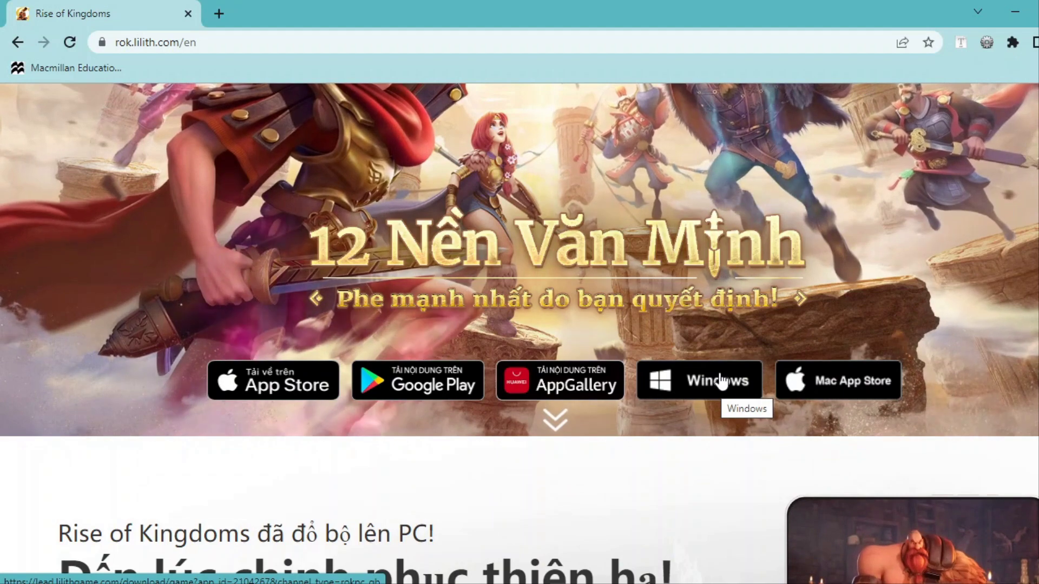
left_click(721, 376)
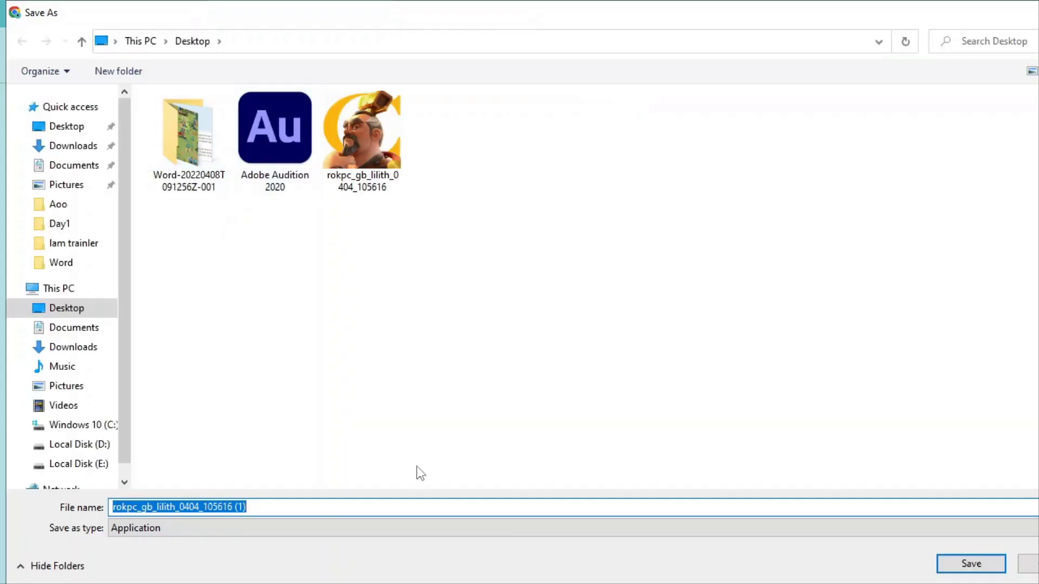
left_click(71, 128)
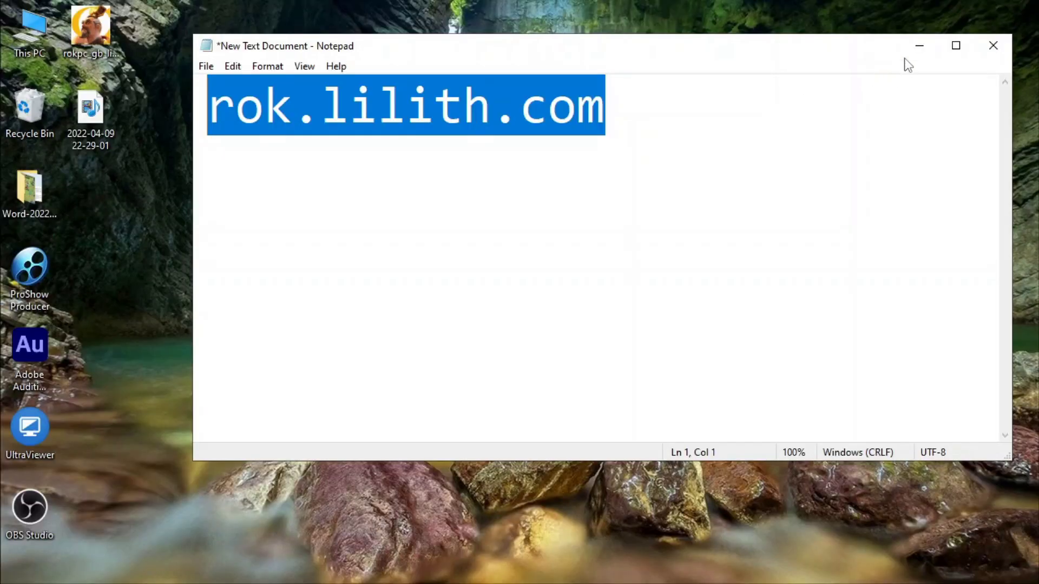
- Minimize Notepad, check the file size in the properties of the rokpc_gb_lilith_0404_105616 installer on the desktop, and close them
left_click(919, 46)
right_click(112, 25)
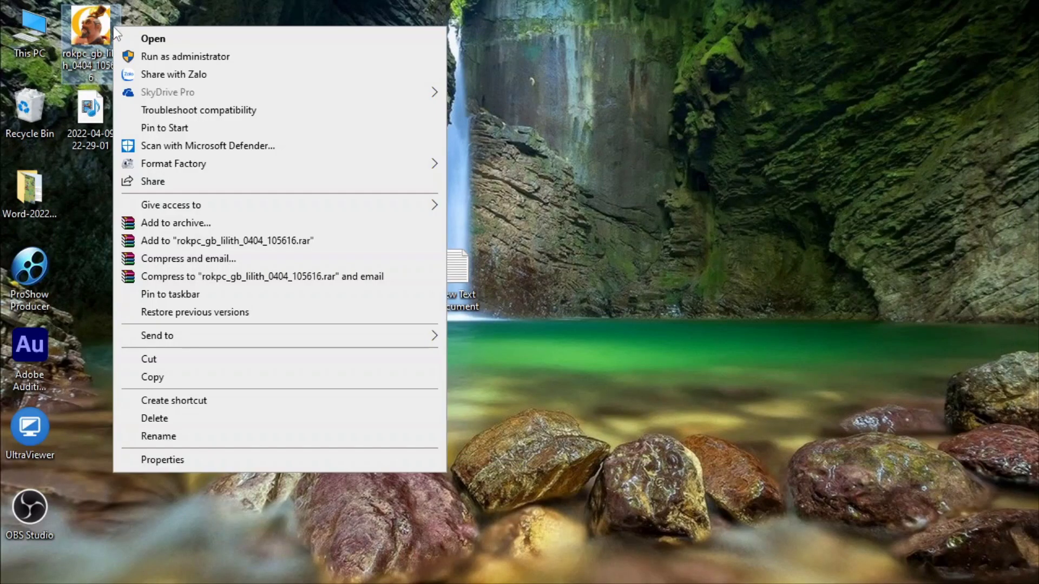
left_click(248, 461)
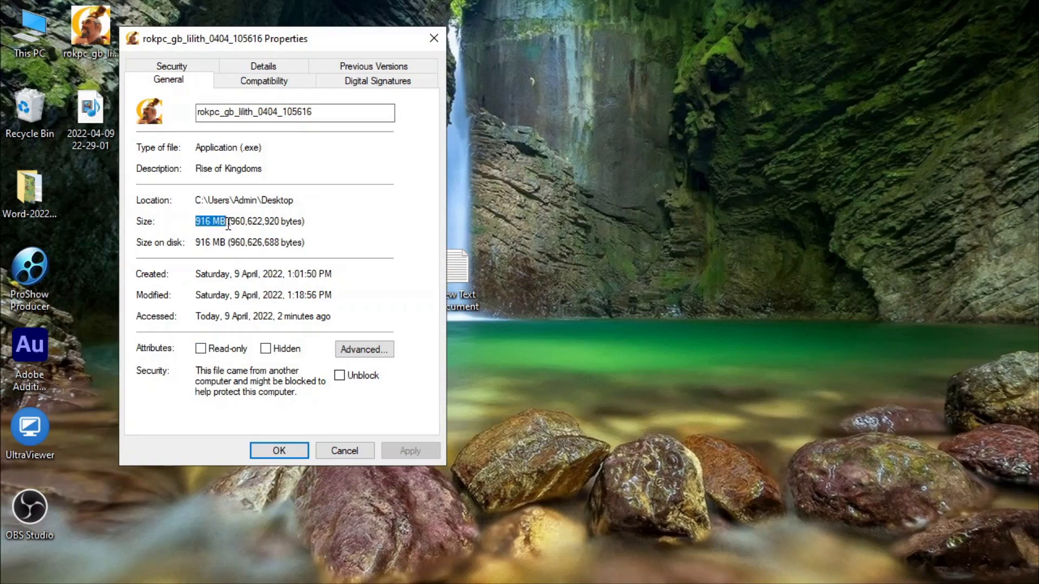
left_click(434, 38)
right_click(691, 236)
left_click(747, 282)
right_click(634, 158)
left_click(665, 208)
right_click(592, 69)
left_click(637, 140)
right_click(566, 93)
left_click(614, 142)
right_click(292, 298)
left_click(345, 351)
right_click(228, 189)
left_click(285, 243)
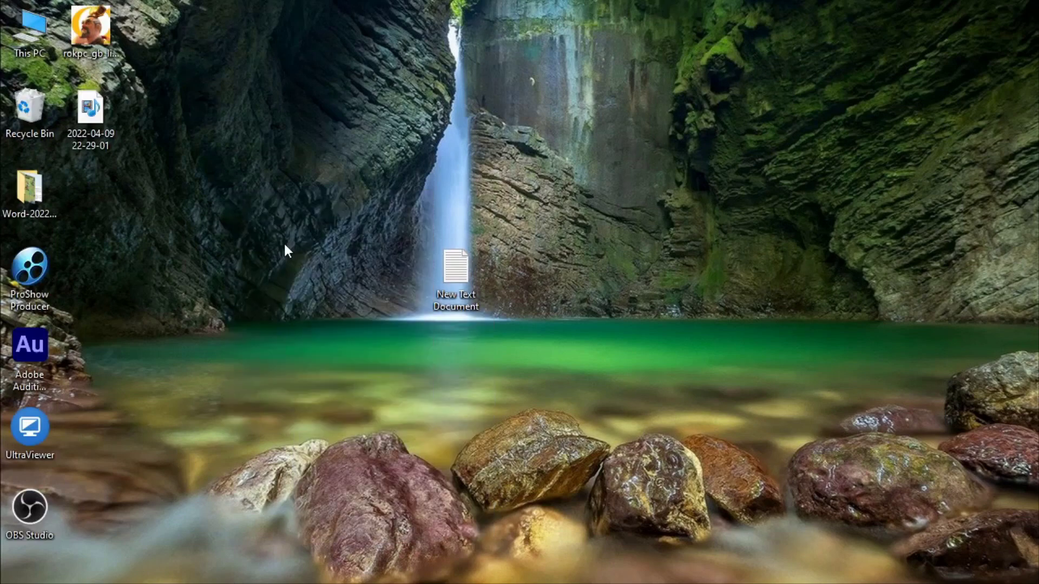
- Open the properties of This PC to check the computer's specifications
left_click(37, 31)
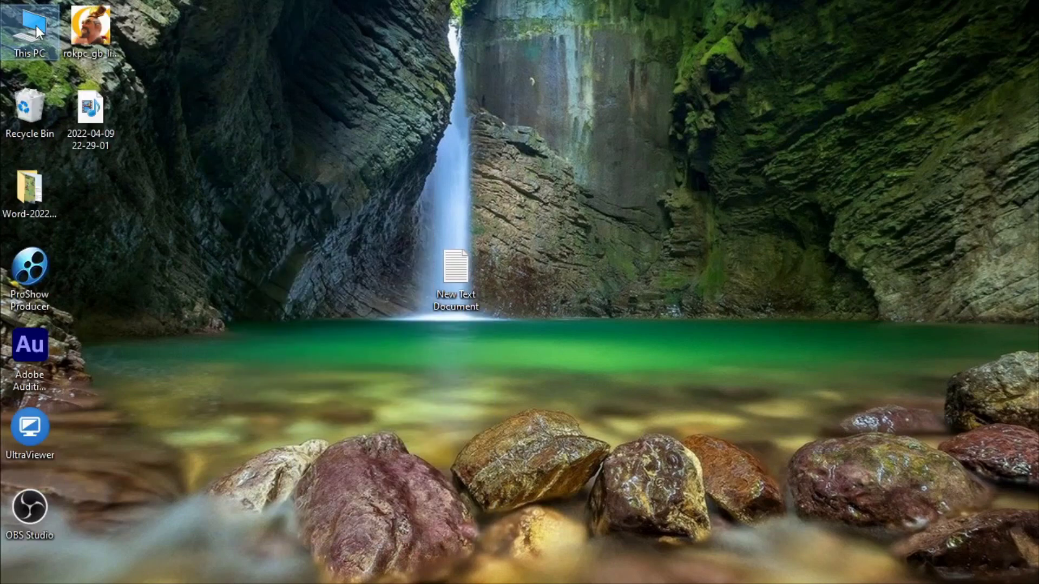
right_click(36, 24)
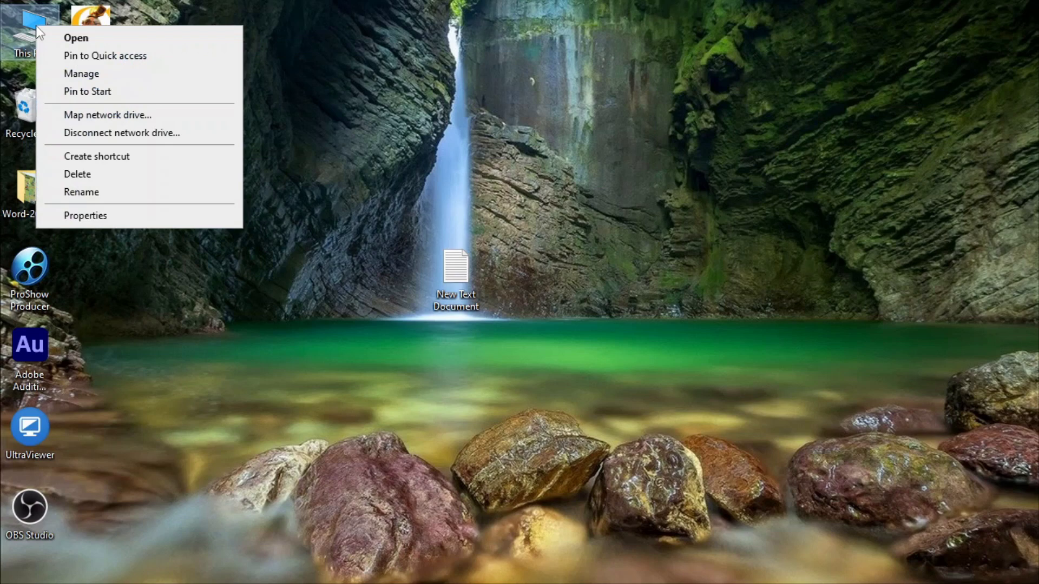
left_click(161, 216)
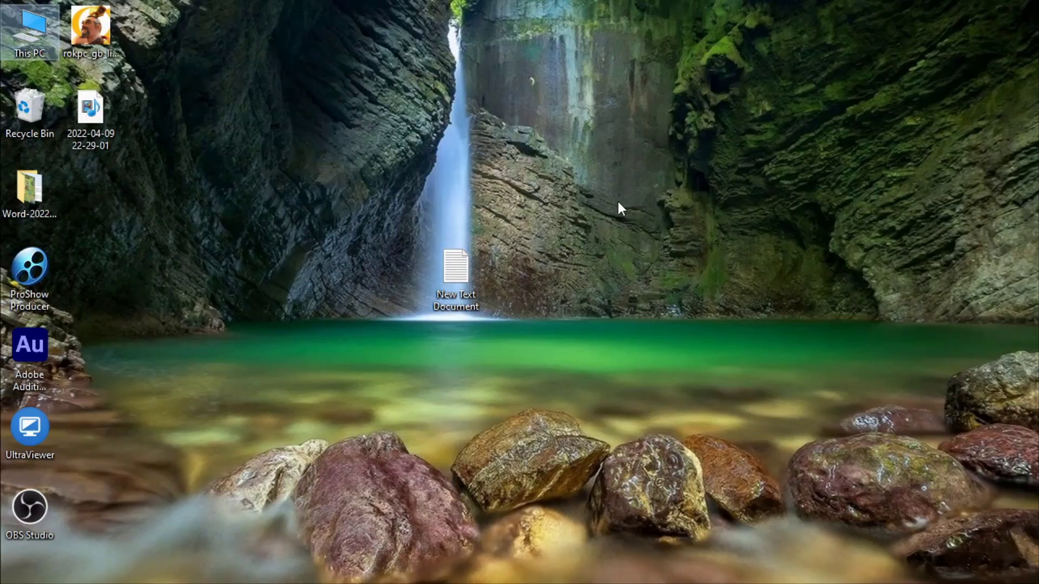
right_click(617, 199)
right_click(591, 177)
left_click(197, 35)
- Launch the rokpc_gb_lilith_0404_105616 installer from the desktop and allow it to run
left_click(106, 24)
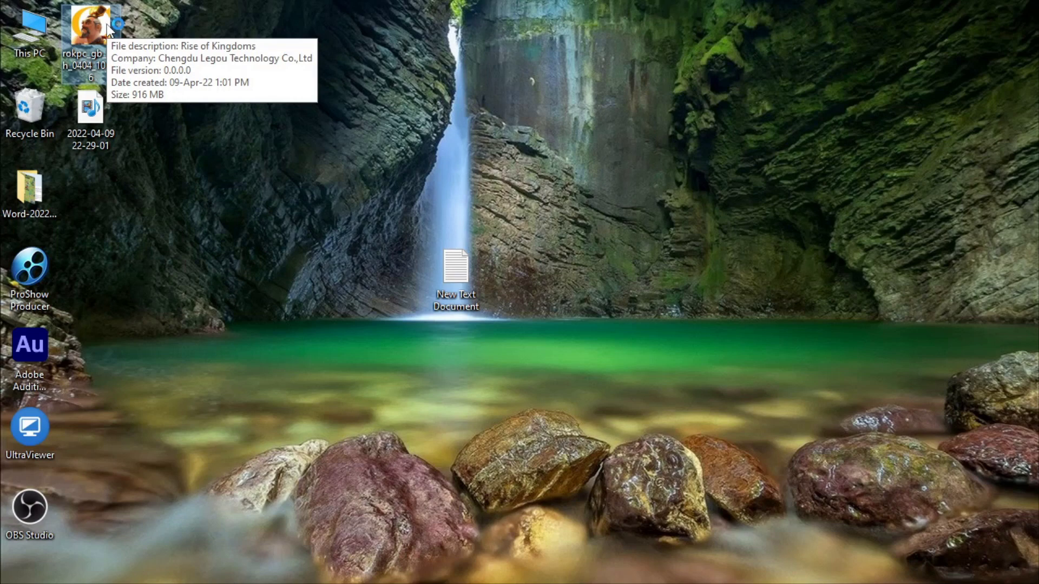
double_click(107, 24)
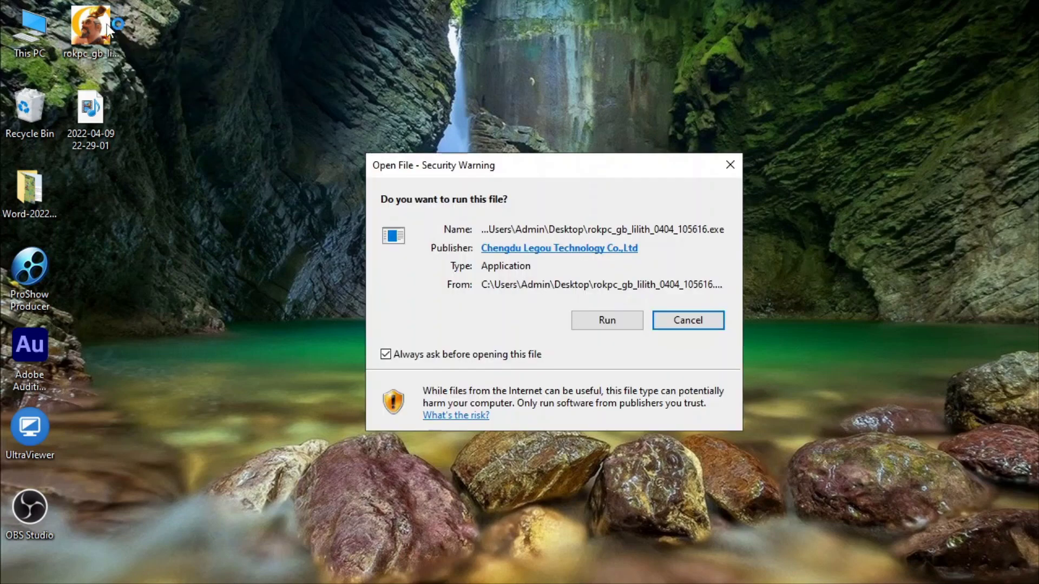
left_click(604, 322)
- Move New Text Document beside the other desktop icons, reopen it in Notepad, and arrange its shrunken window next to the Setup window
left_click_drag(455, 291, 91, 206)
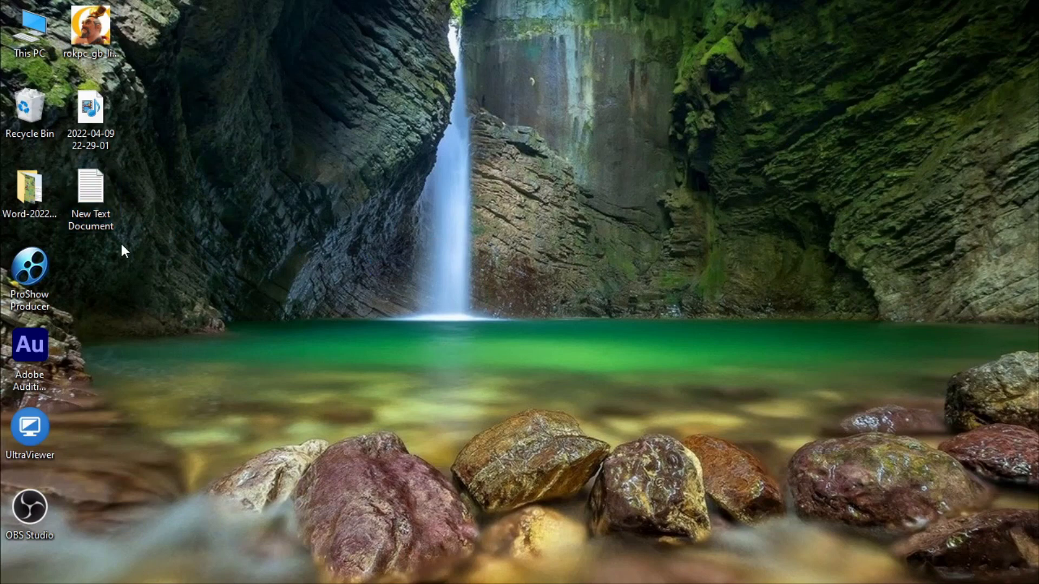
double_click(109, 199)
left_click_drag(1005, 460, 864, 134)
left_click(666, 98)
left_click_drag(652, 139, 642, 209)
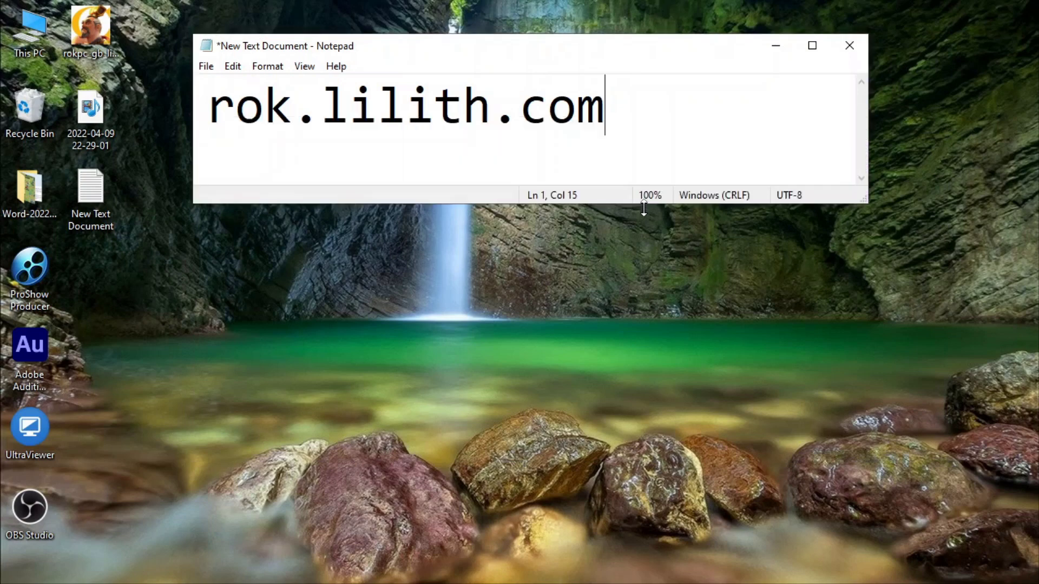
left_click_drag(643, 50, 869, 25)
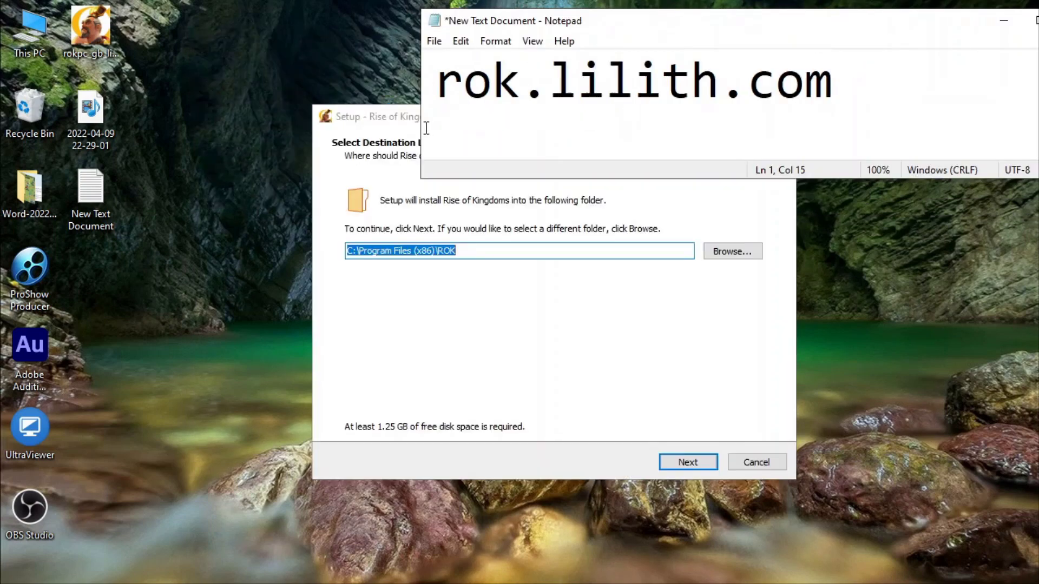
left_click_drag(422, 125, 596, 133)
left_click_drag(508, 124, 253, 129)
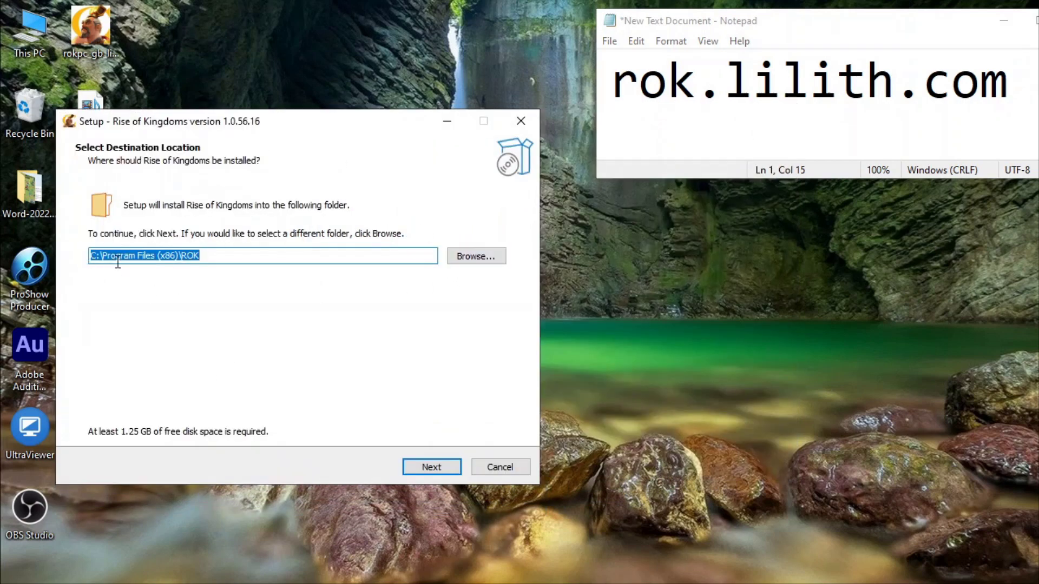
- Install Rise of Kingdoms into C:\Program Files (x86)\ROK with a desktop shortcut
left_click(427, 469)
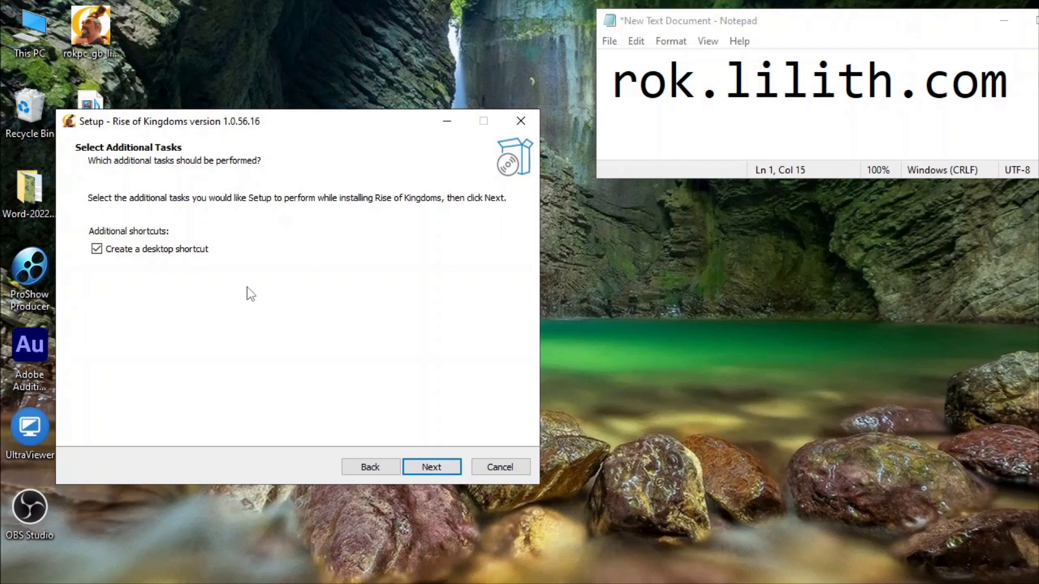
left_click(379, 467)
left_click(202, 256)
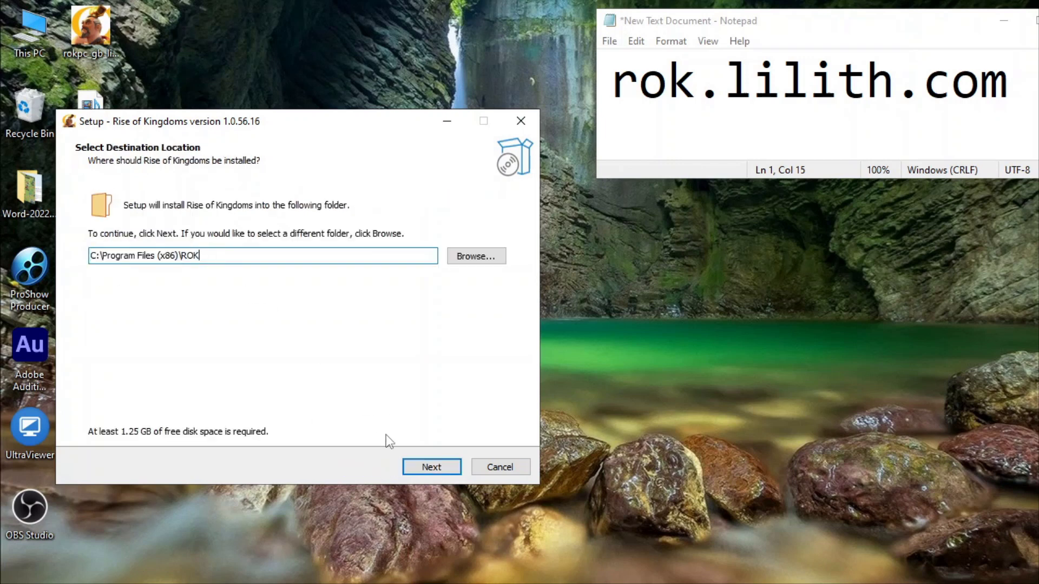
left_click(433, 468)
left_click(425, 468)
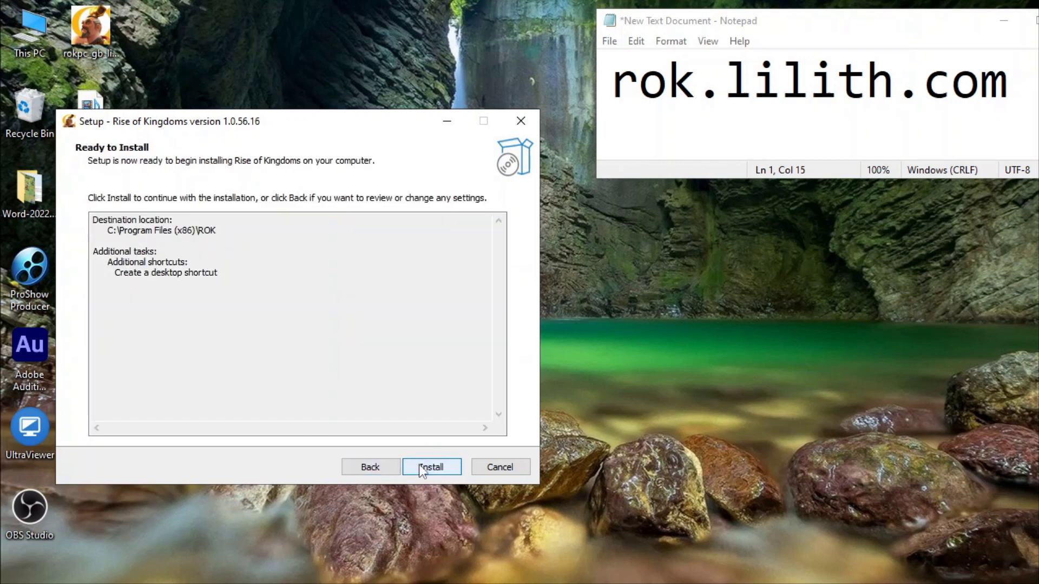
left_click(420, 467)
right_click(640, 452)
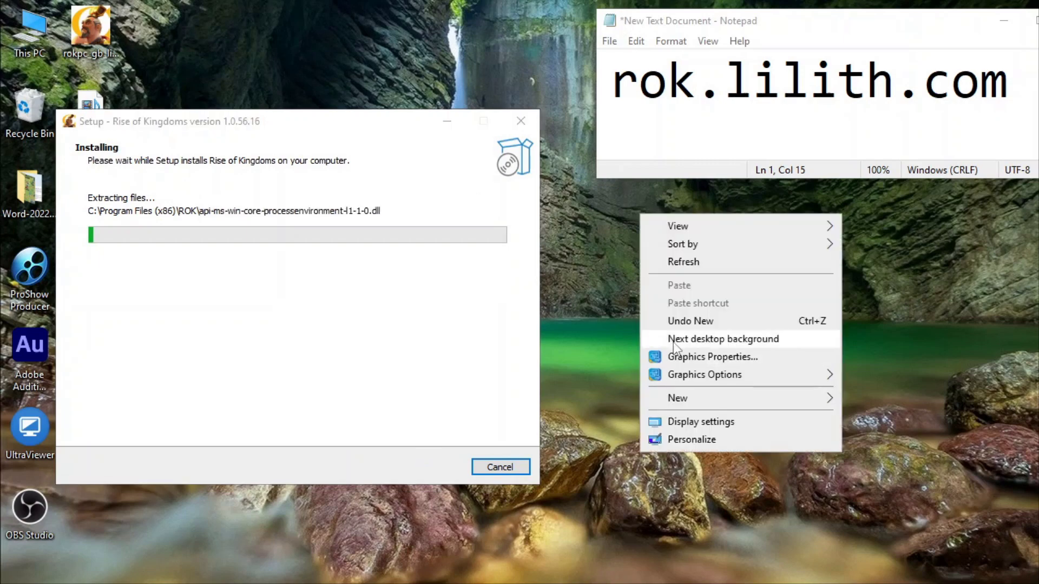
left_click(669, 262)
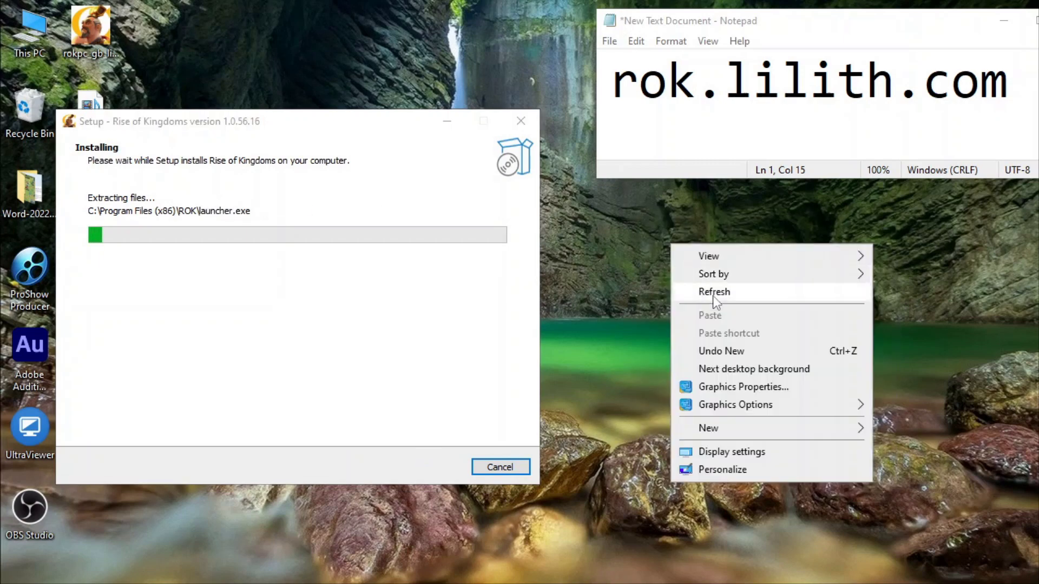
left_click(739, 301)
left_click_drag(273, 129, 409, 135)
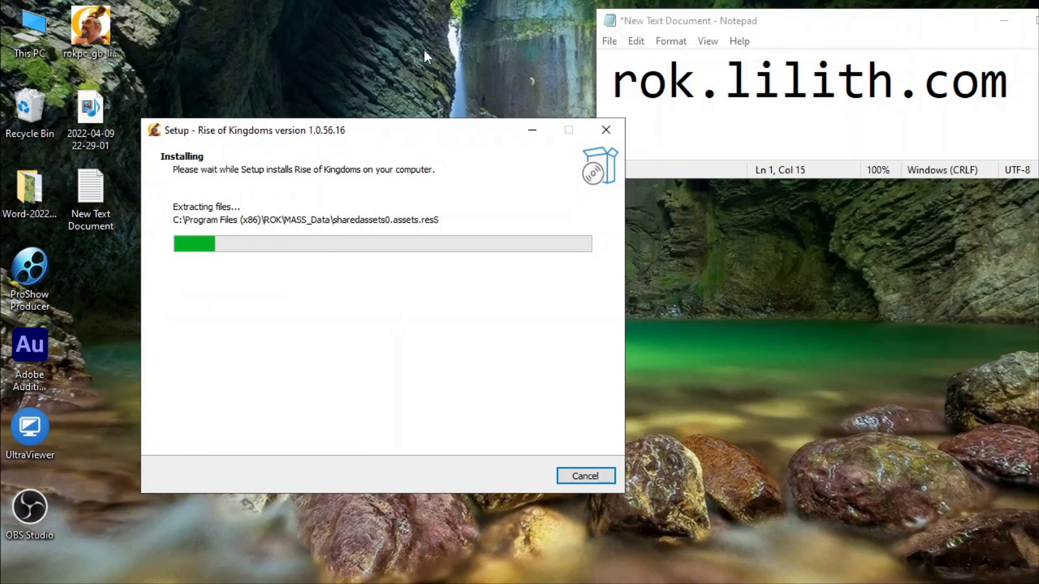
left_click_drag(404, 131, 327, 93)
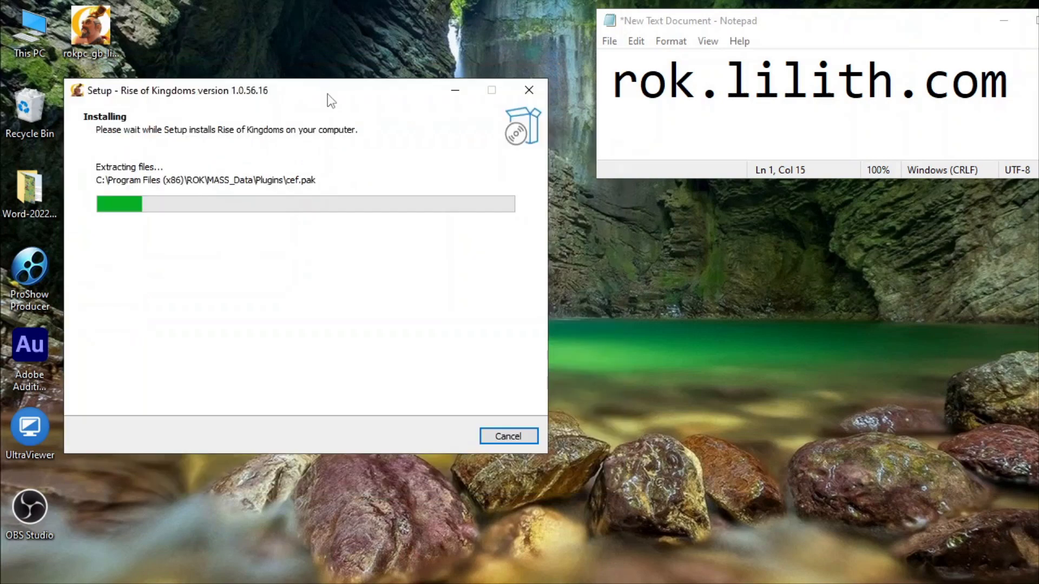
right_click(765, 372)
left_click(829, 183)
right_click(720, 205)
left_click(771, 256)
right_click(771, 254)
left_click(823, 308)
right_click(702, 233)
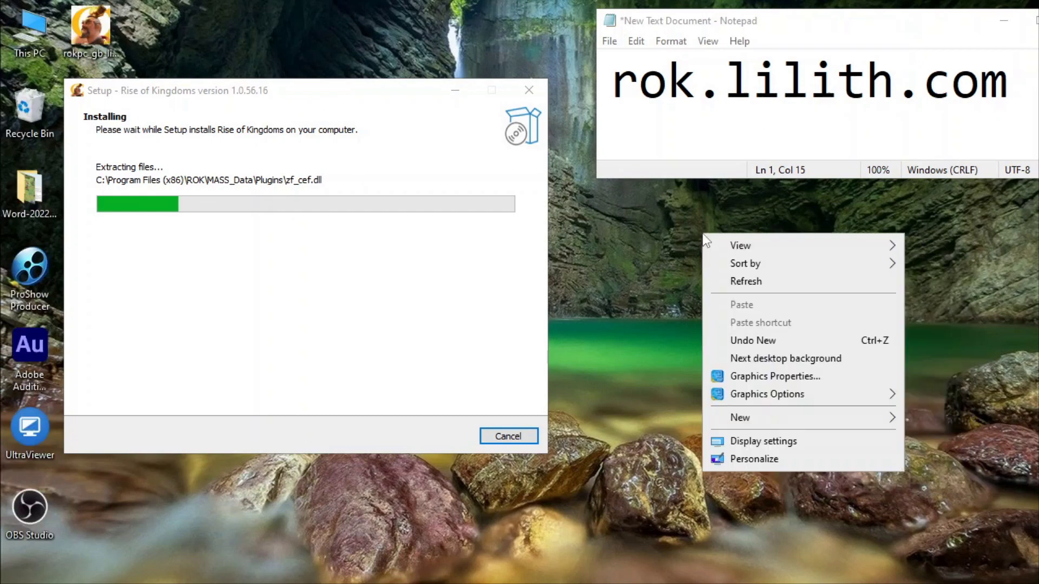
left_click(730, 282)
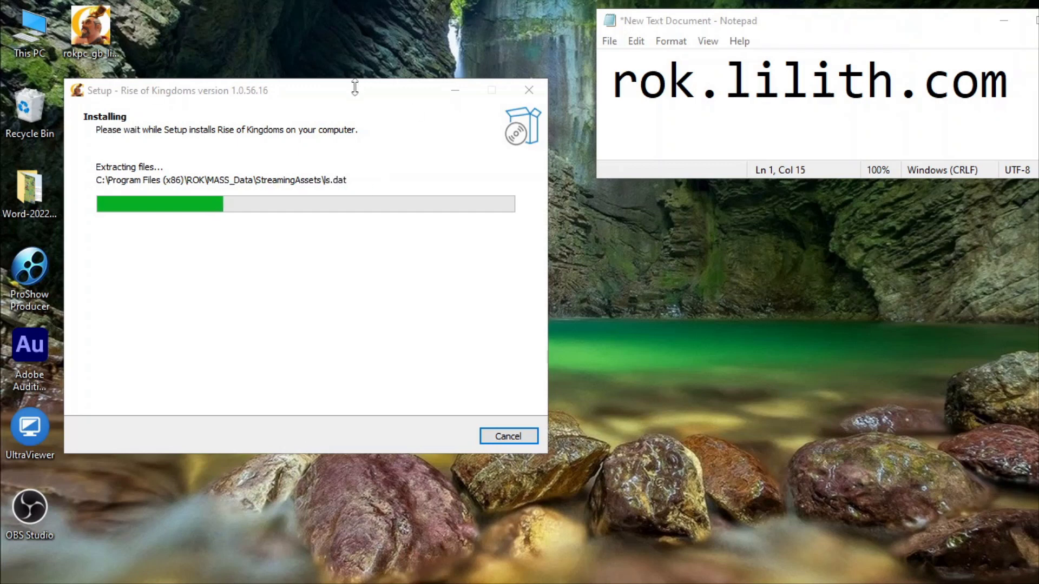
mouse_move(324, 92)
left_mouse_down()
mouse_move(314, 82)
mouse_move(327, 85)
mouse_move(339, 147)
mouse_move(341, 116)
mouse_move(324, 116)
mouse_move(334, 86)
left_mouse_up()
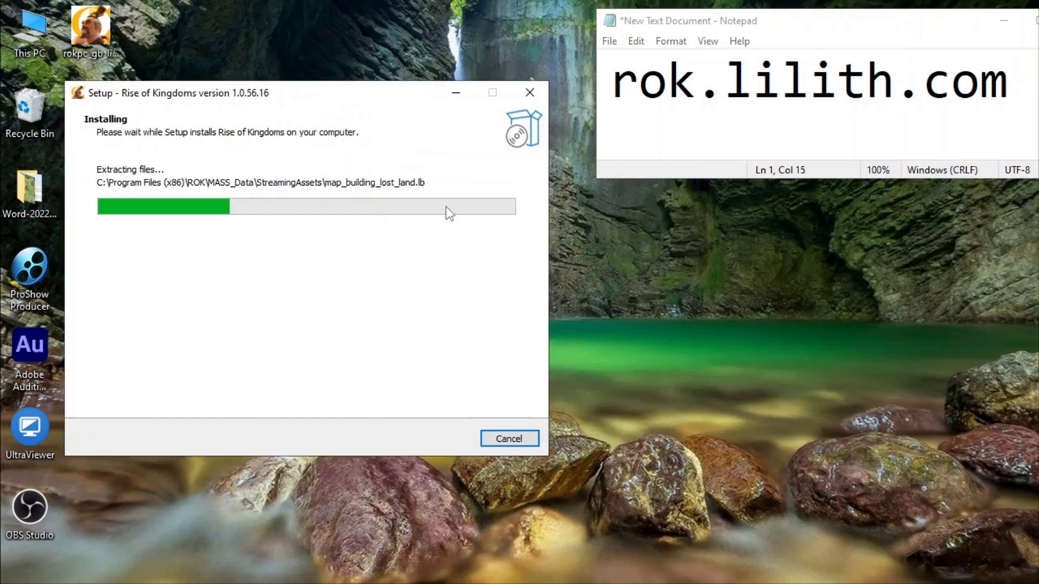
right_click(613, 260)
left_click(686, 309)
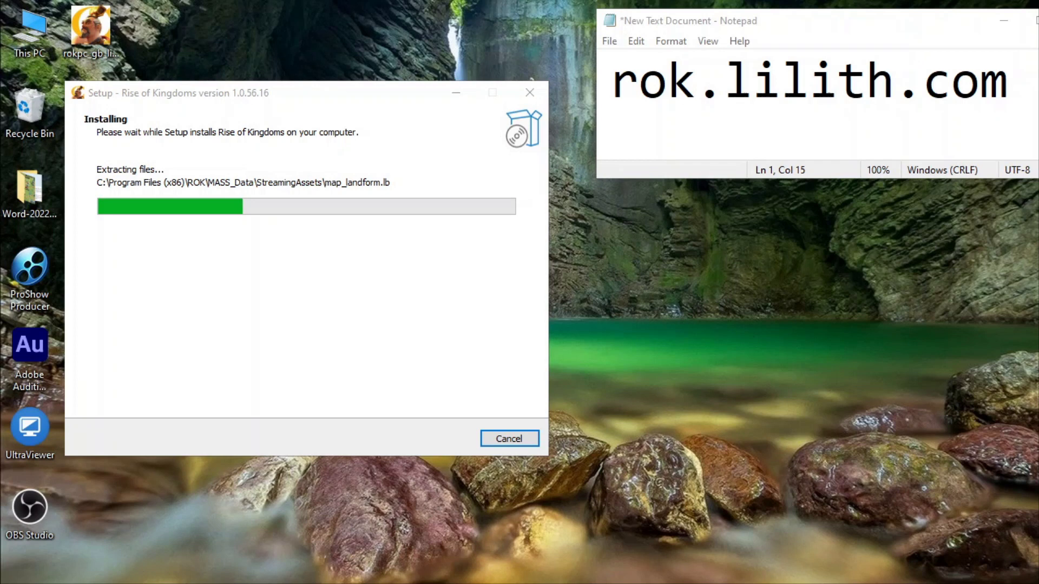
right_click(651, 437)
left_click(710, 243)
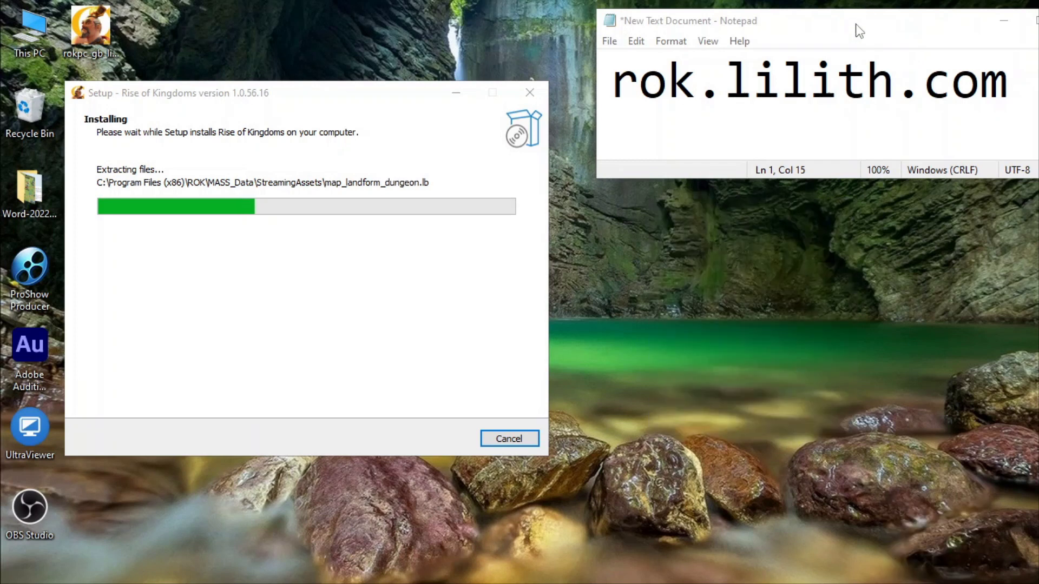
- Add /vn after the rok.lilith.com address in Notepad and remove it again
left_click_drag(844, 30, 825, 31)
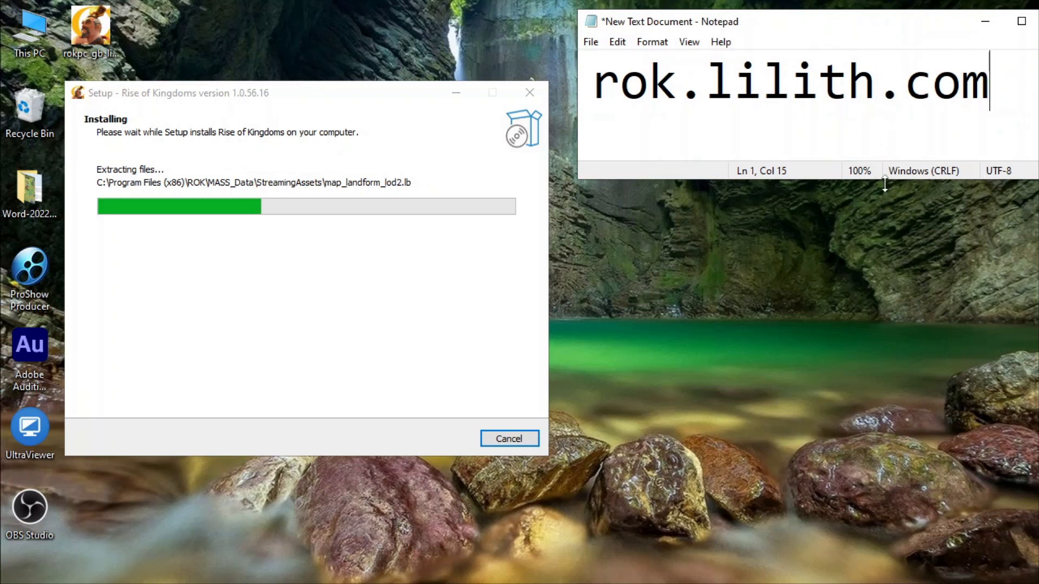
type("/vn")
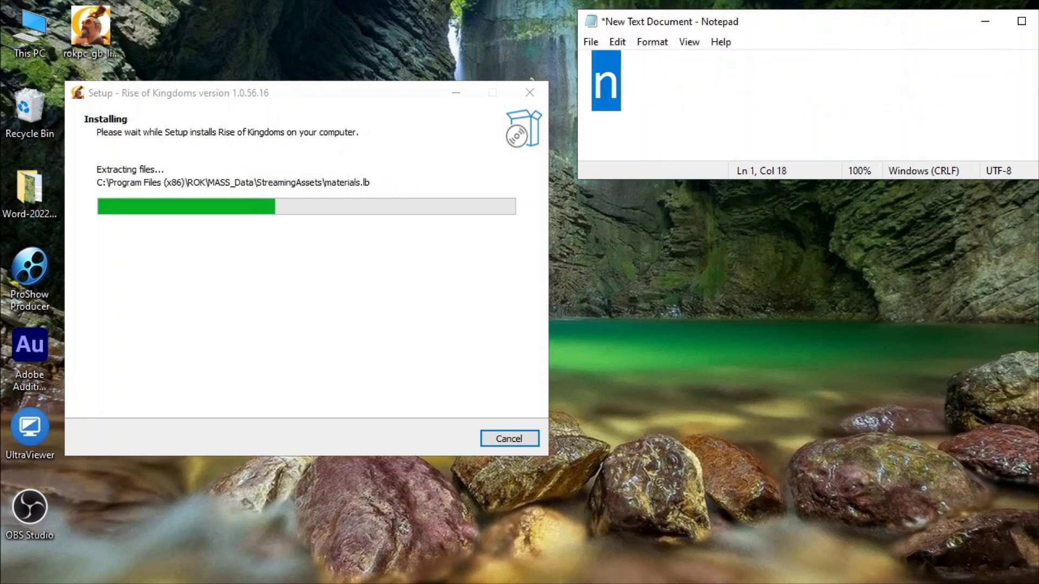
left_click(610, 130)
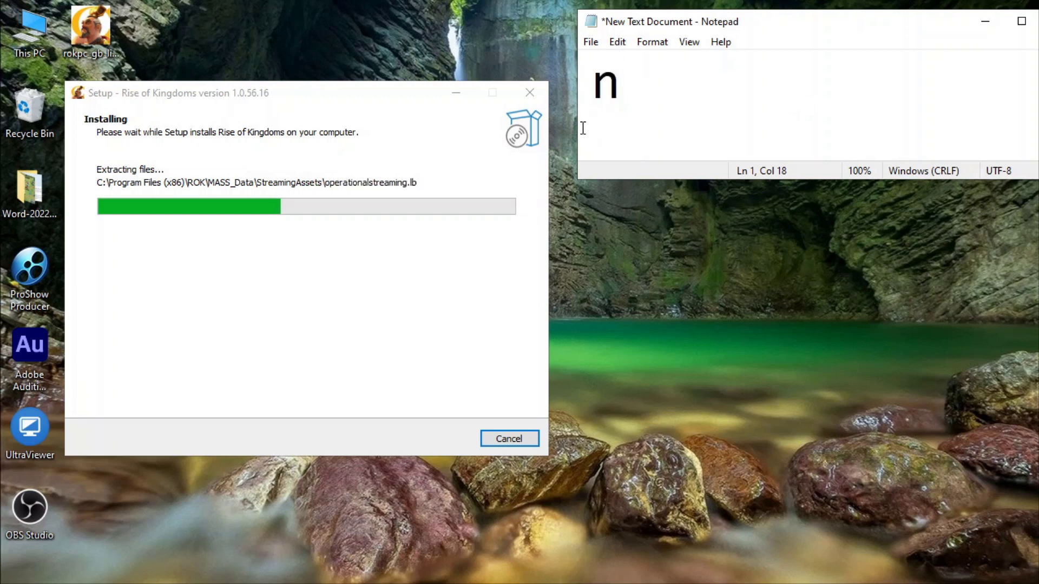
key("BackSpace")
key("BackSpace")
key("BackSpace")
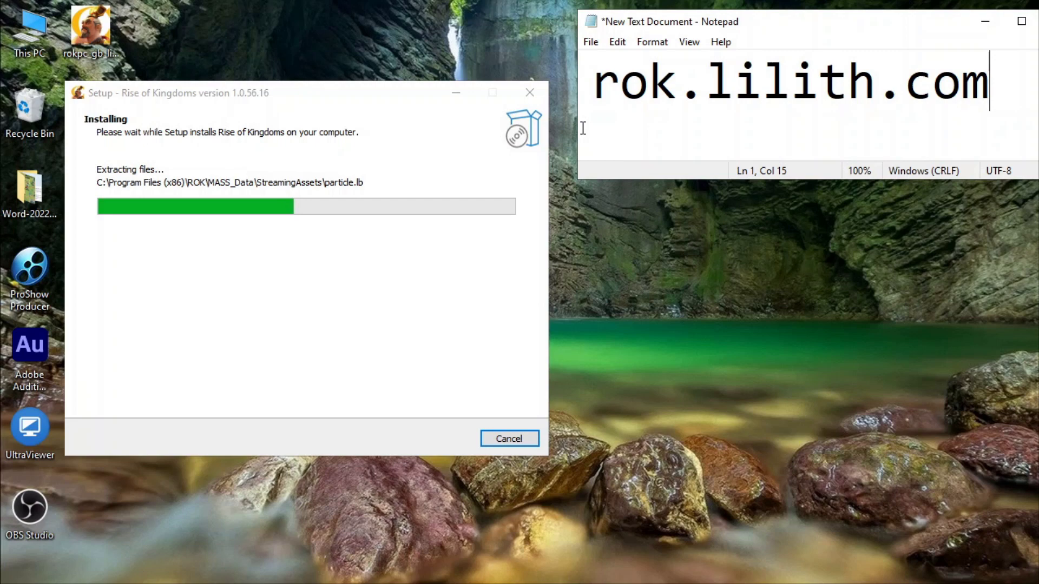
right_click(702, 220)
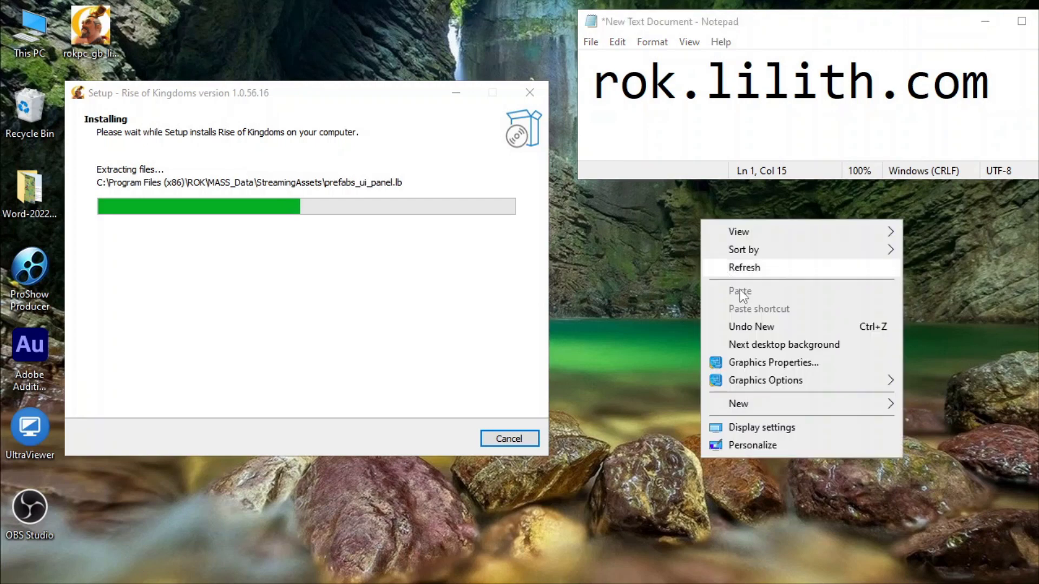
right_click(714, 234)
left_click(777, 289)
right_click(703, 211)
left_click(753, 269)
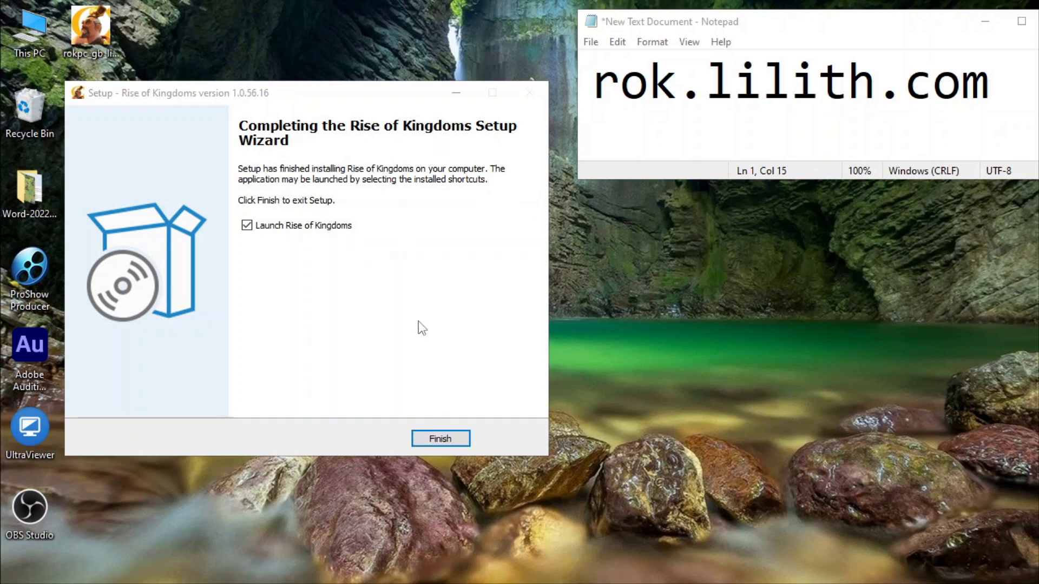
- Finish the setup wizard with the option to launch Rise of Kingdoms enabled
left_click_drag(378, 90, 349, 95)
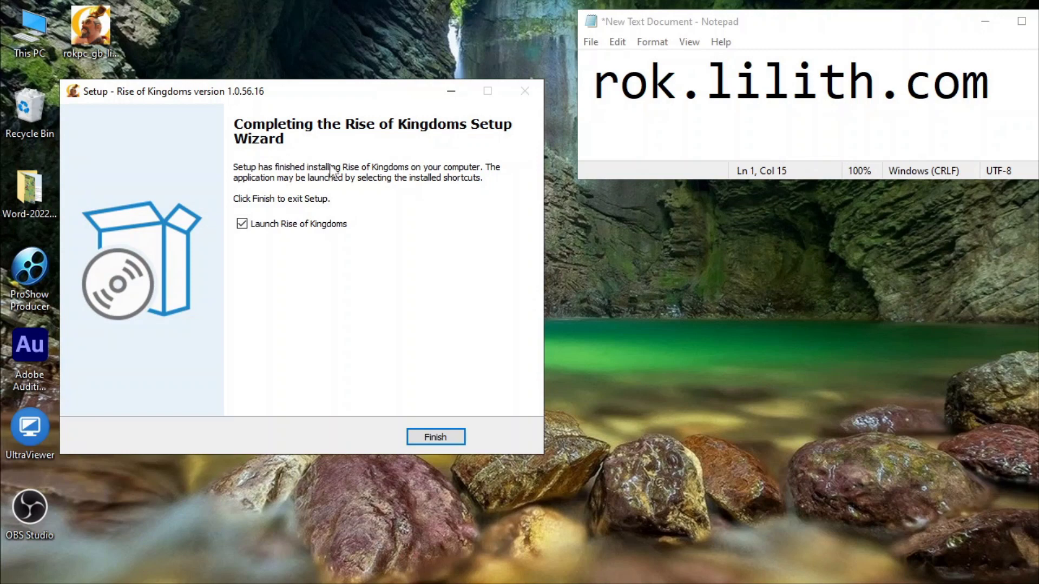
left_click(441, 436)
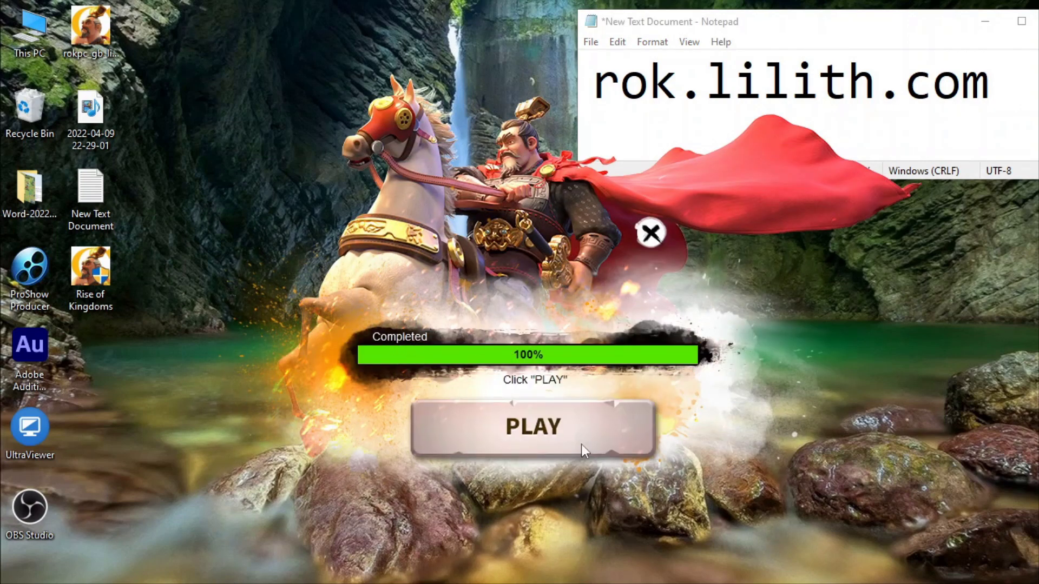
- Close the Notepad document without saving its changes
left_click(916, 32)
key("alt+F4")
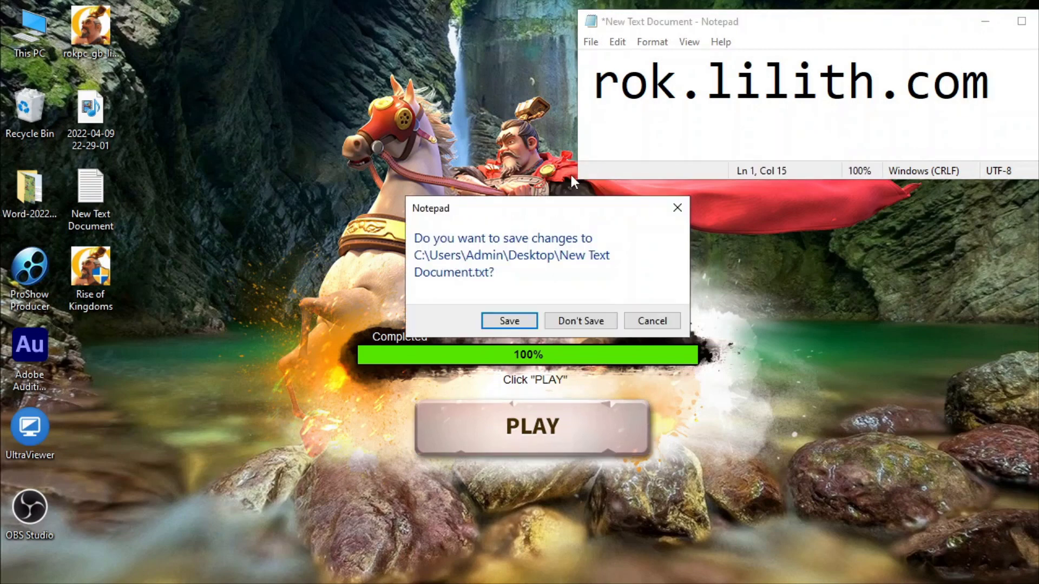
left_click(586, 325)
- Start Rise of Kingdoms from its launcher, accept the privacy agreement and reposition the game window while it loads
left_click_drag(608, 249, 566, 287)
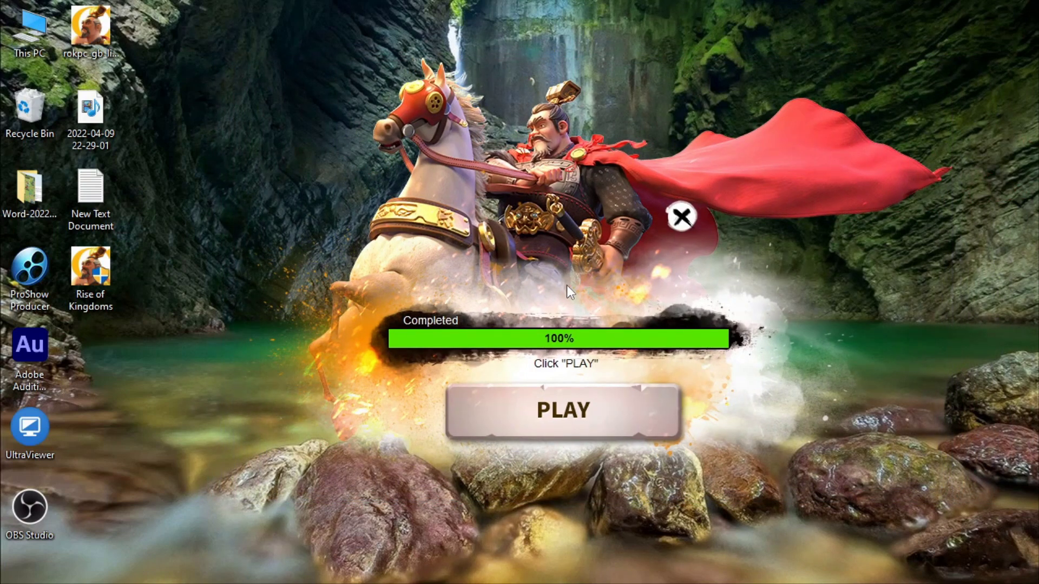
left_click(596, 425)
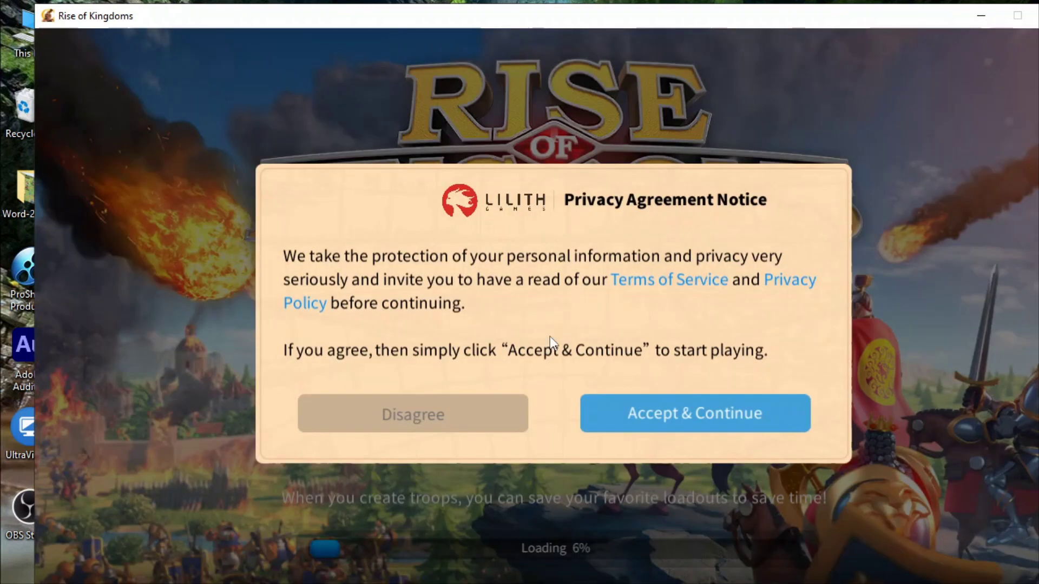
left_click(647, 415)
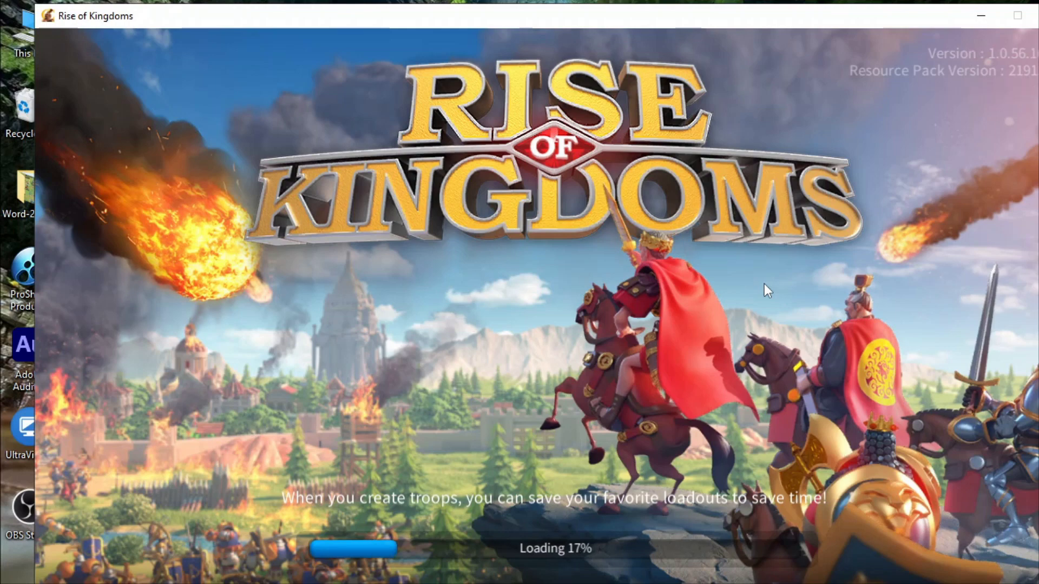
mouse_move(748, 21)
left_mouse_down()
mouse_move(747, 32)
mouse_move(737, 18)
left_mouse_up()
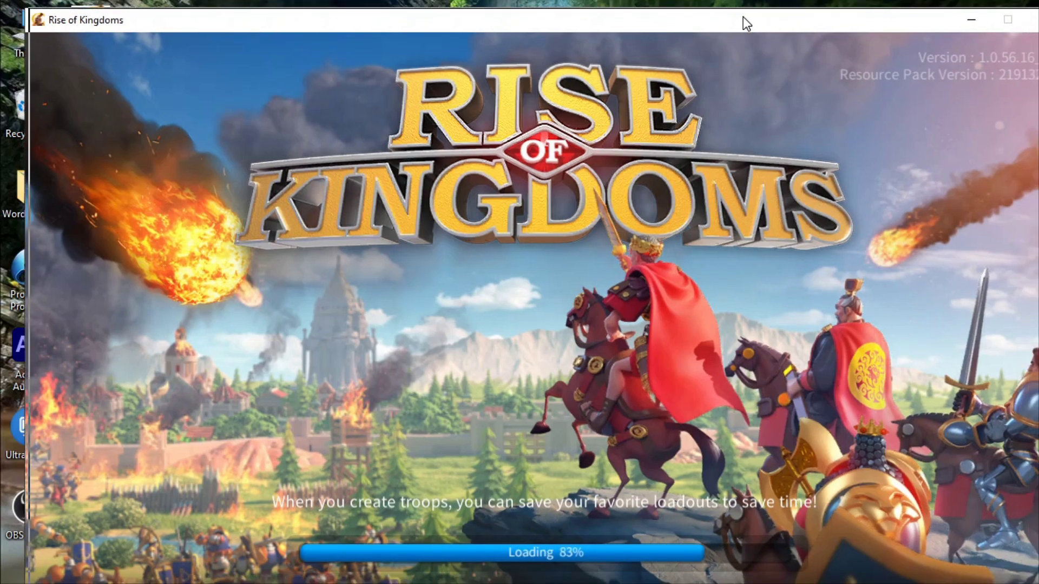
left_click_drag(743, 18, 760, 18)
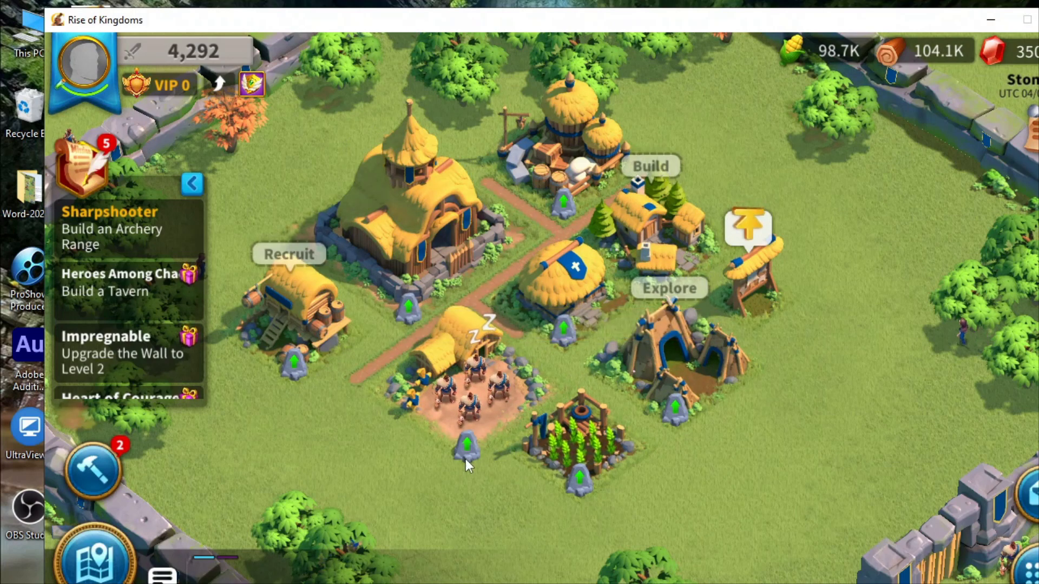
- Zoom out from the city to the world map to look at its surroundings
scroll(599, 398, "down", 10)
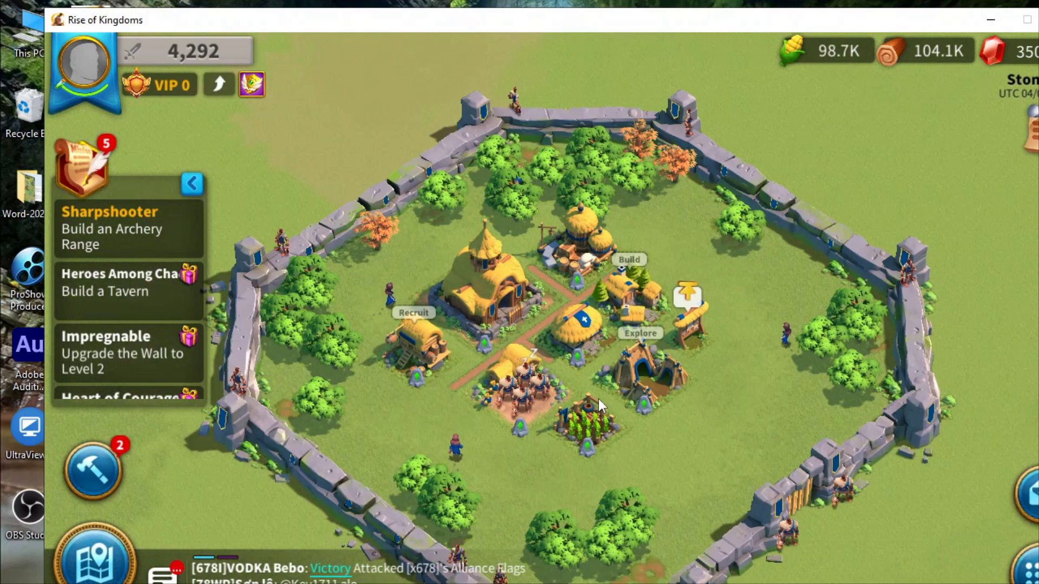
scroll(599, 401, "down", 3)
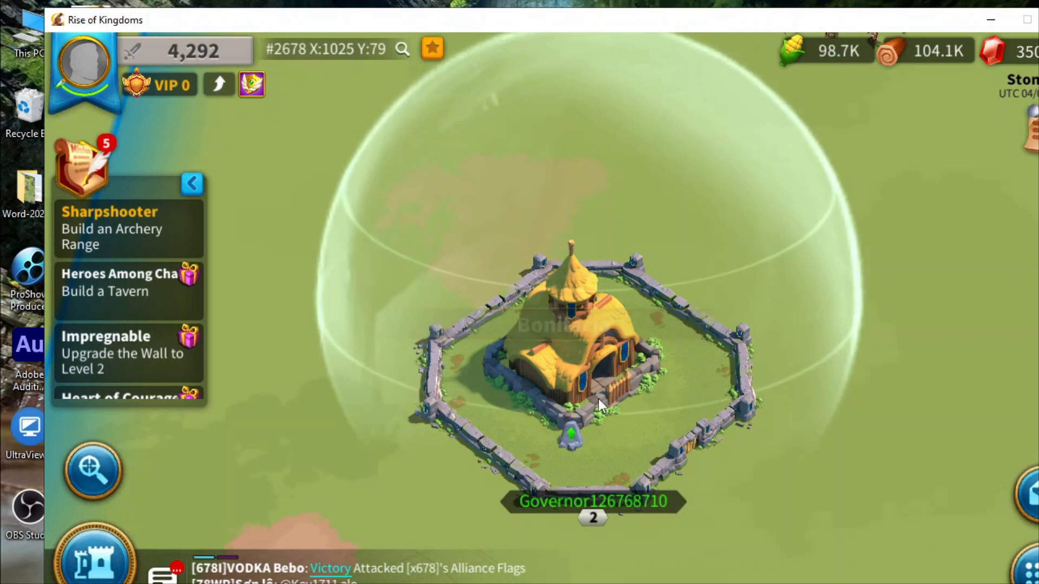
scroll(599, 400, "down", 5)
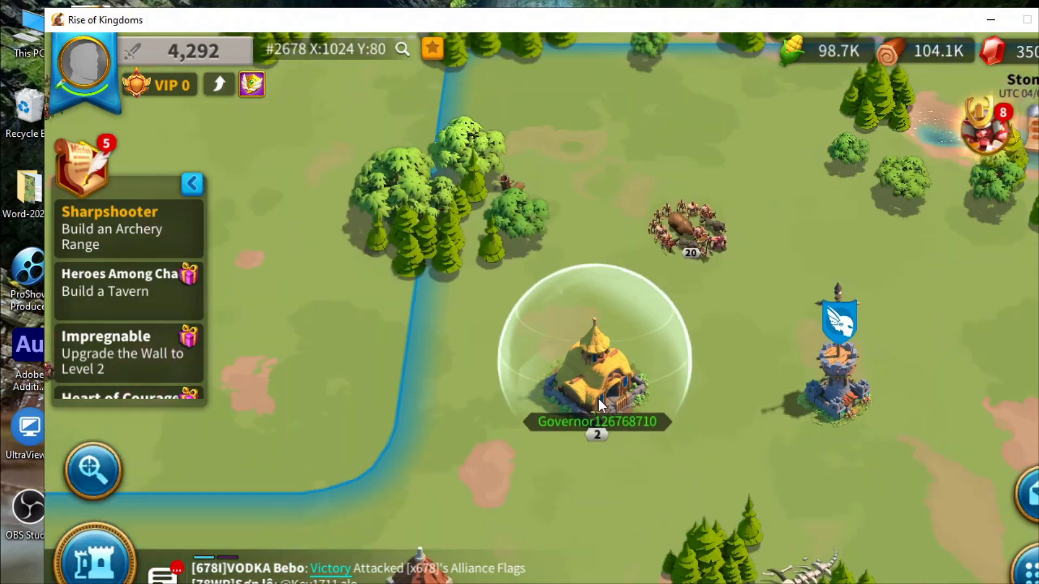
- Inspect the alliance flag beside the city on the world map, dismiss the advisor's explanation and close the flag's details
scroll(598, 399, "down", 5)
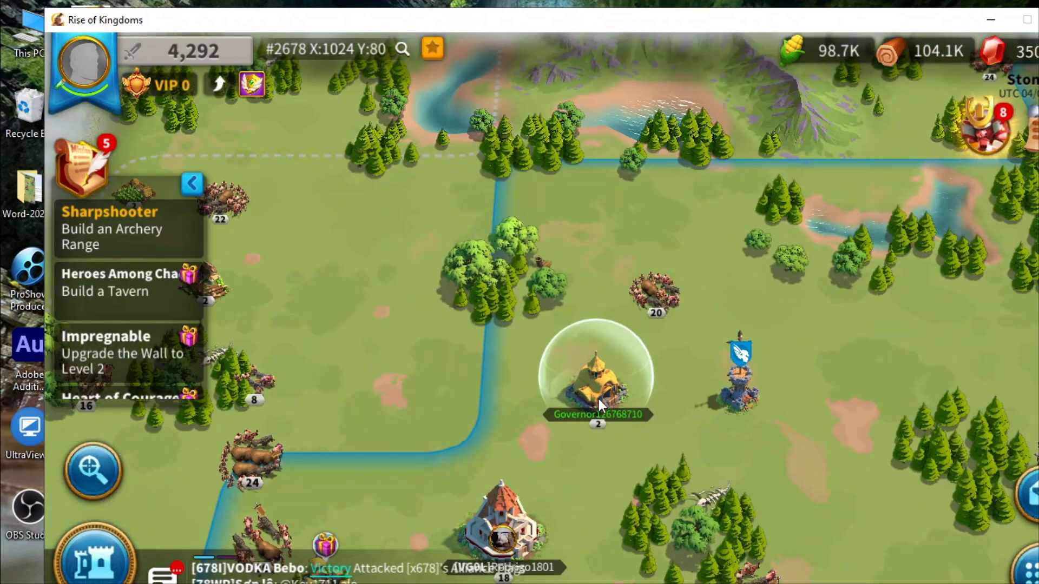
left_click(730, 393)
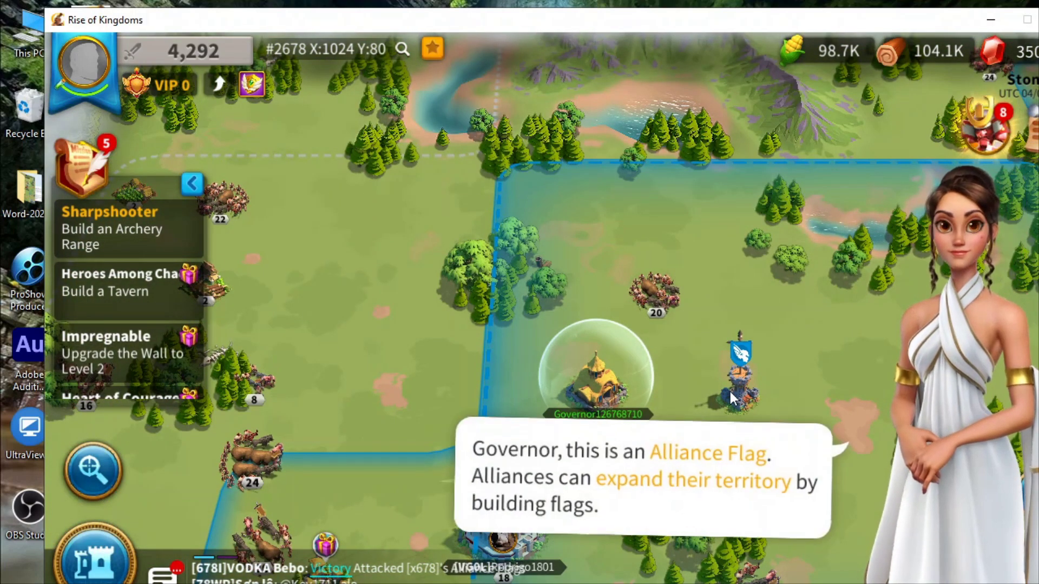
left_click(730, 393)
left_click(731, 393)
left_click(731, 393)
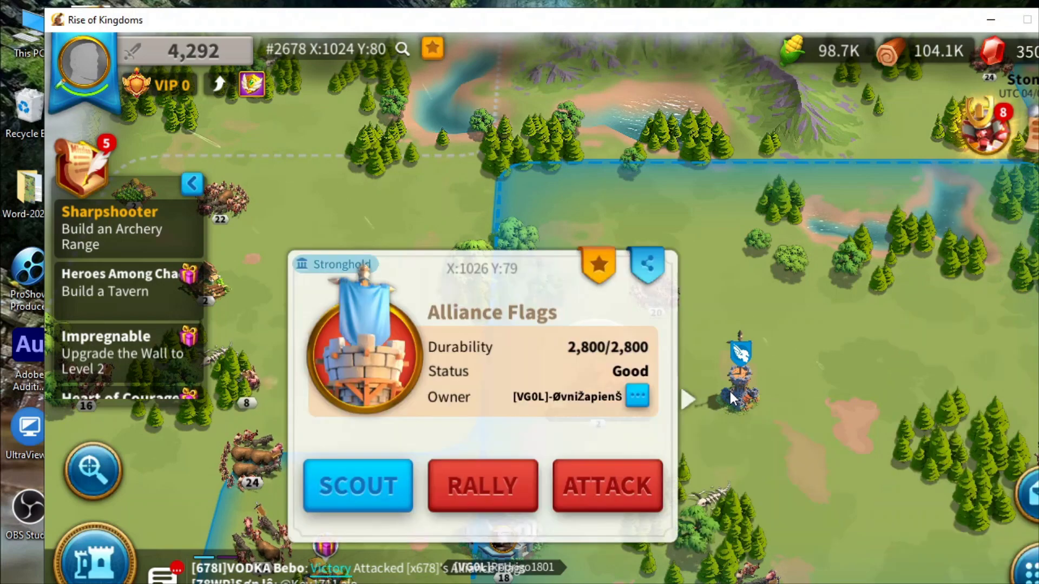
left_click(762, 446)
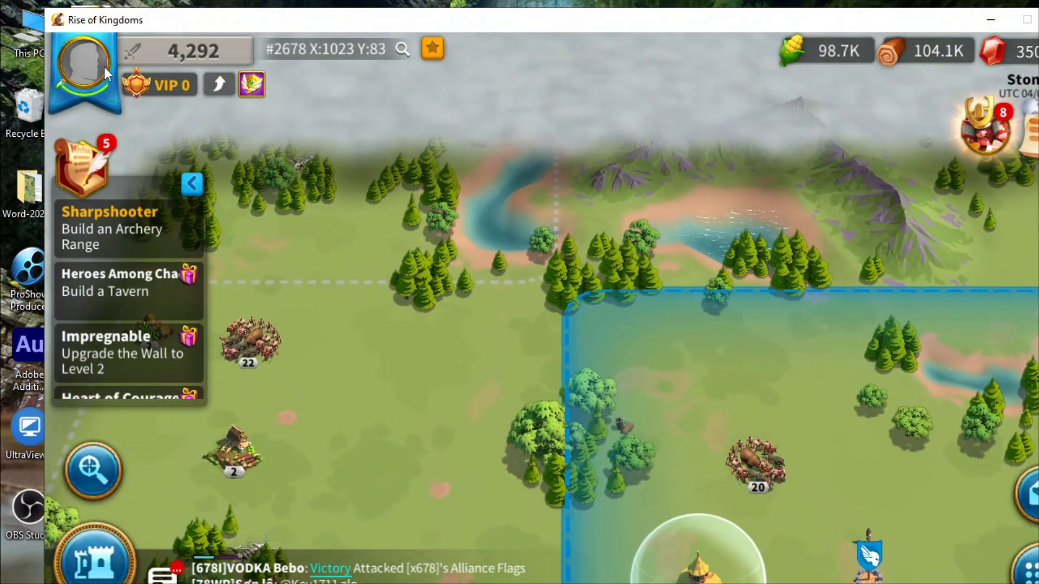
- Change the game language to Tiếng Việt in the governor profile's settings and confirm the change
left_click(103, 62)
left_click(830, 464)
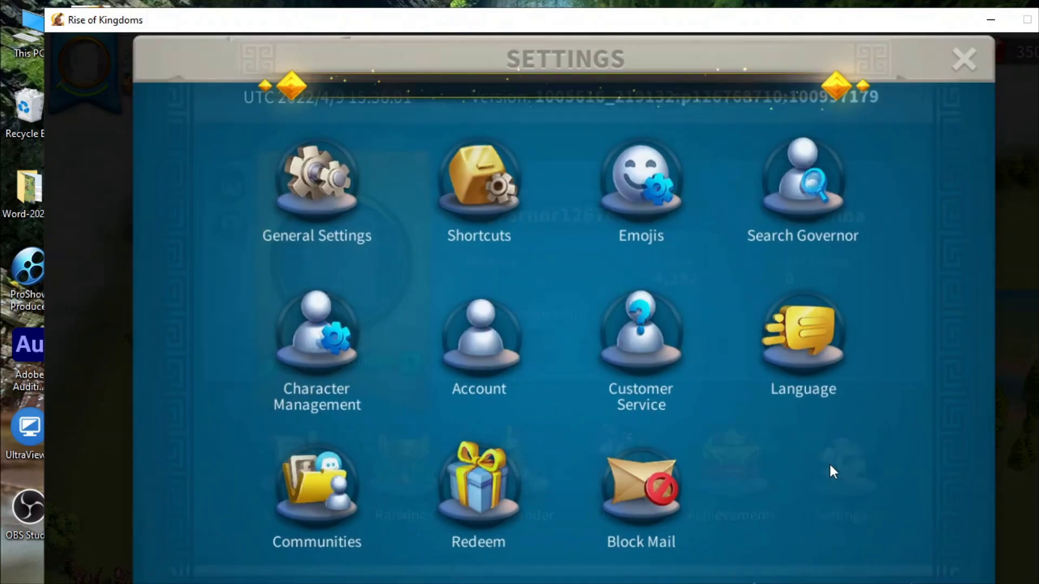
left_click(781, 324)
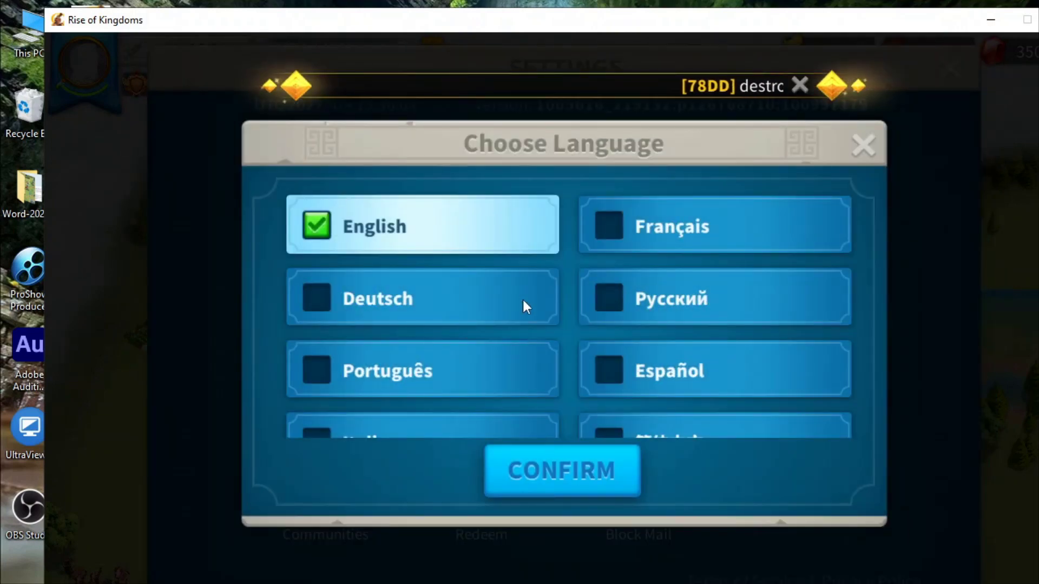
scroll(522, 298, "down", 2)
scroll(525, 307, "down", 5)
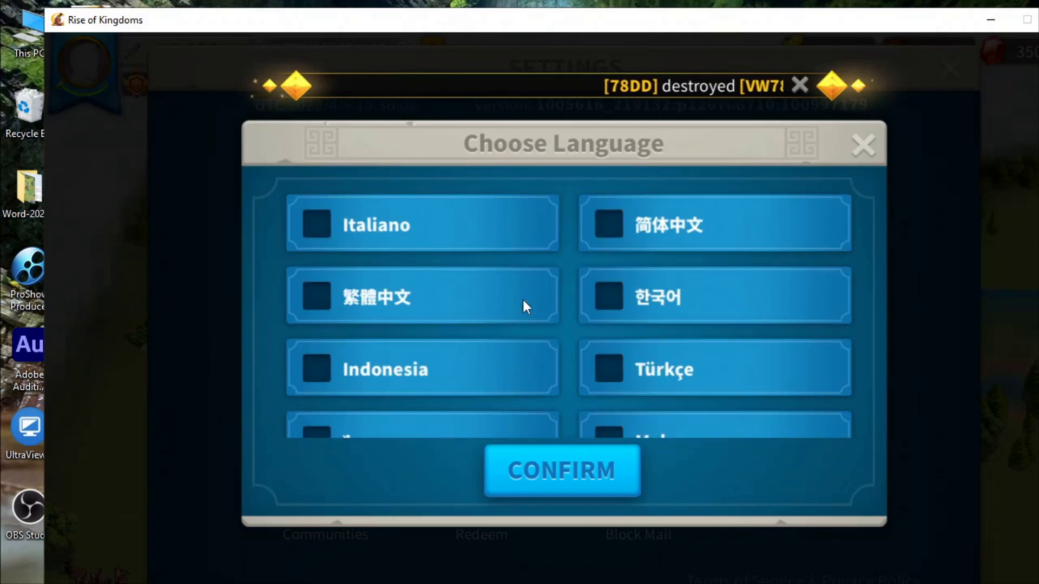
scroll(523, 302, "up", 1)
scroll(523, 302, "down", 2)
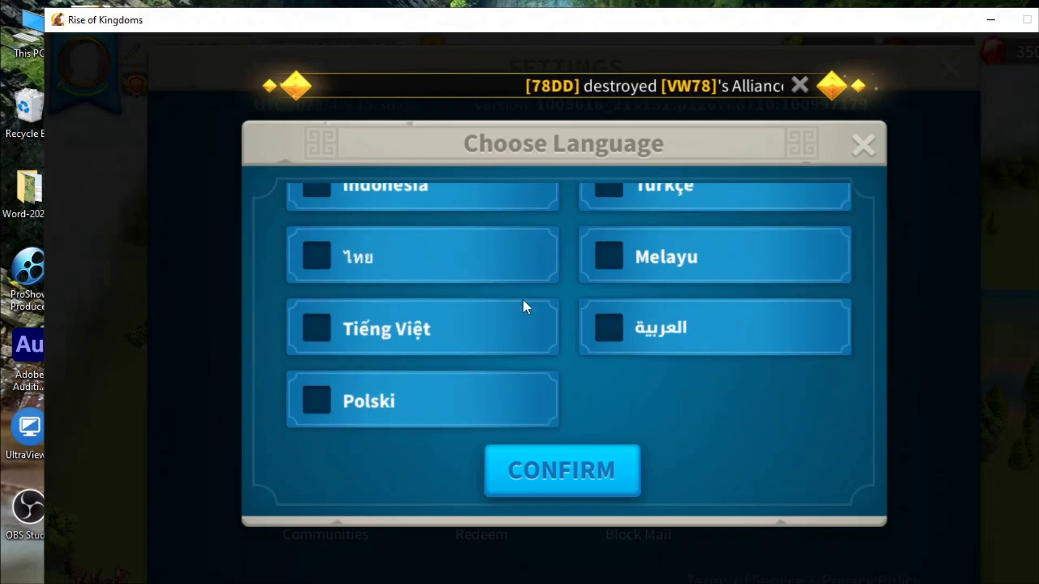
left_click(315, 332)
left_click(545, 482)
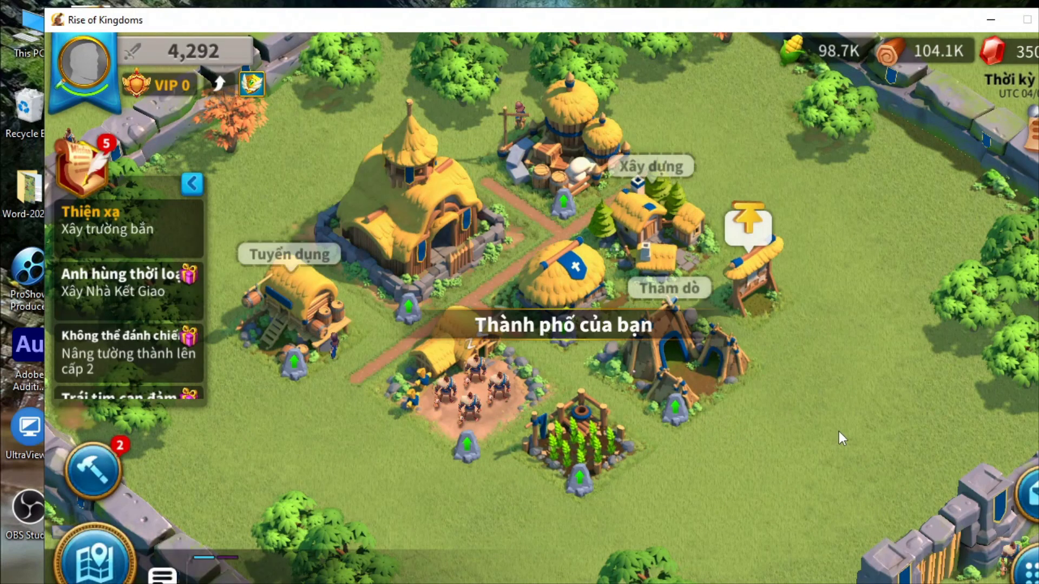
- Open the list of display modes (Chế Độ Hiển Thị) in the game's general graphics settings
scroll(745, 392, "down", 5)
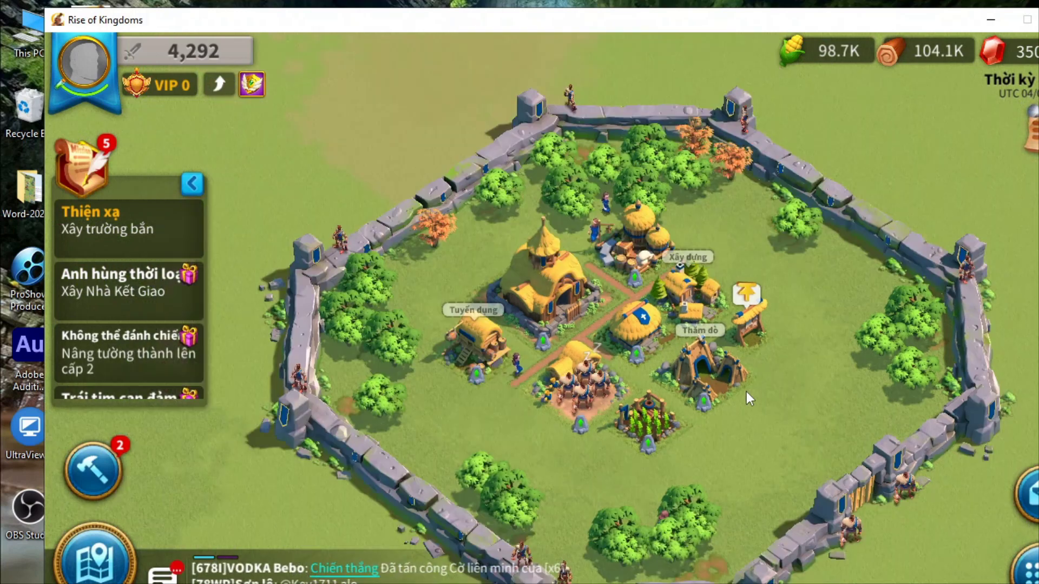
scroll(745, 391, "down", 3)
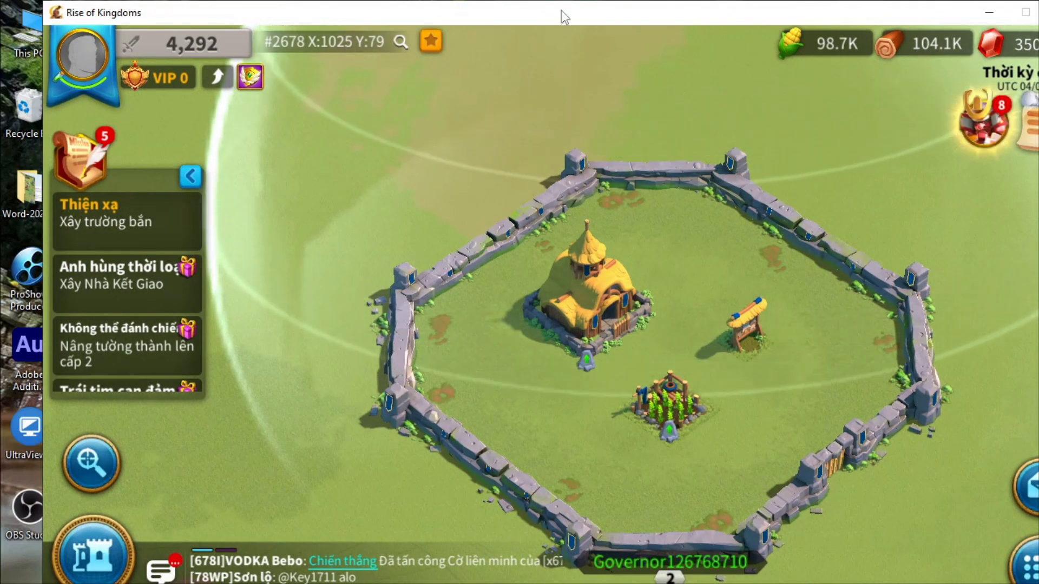
left_click(83, 54)
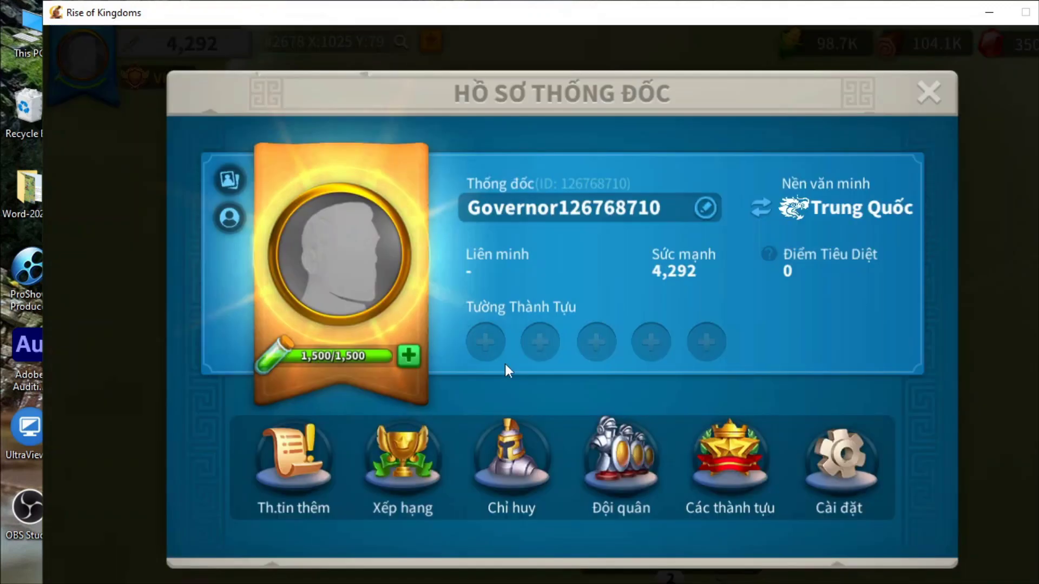
left_click(860, 460)
left_click(332, 170)
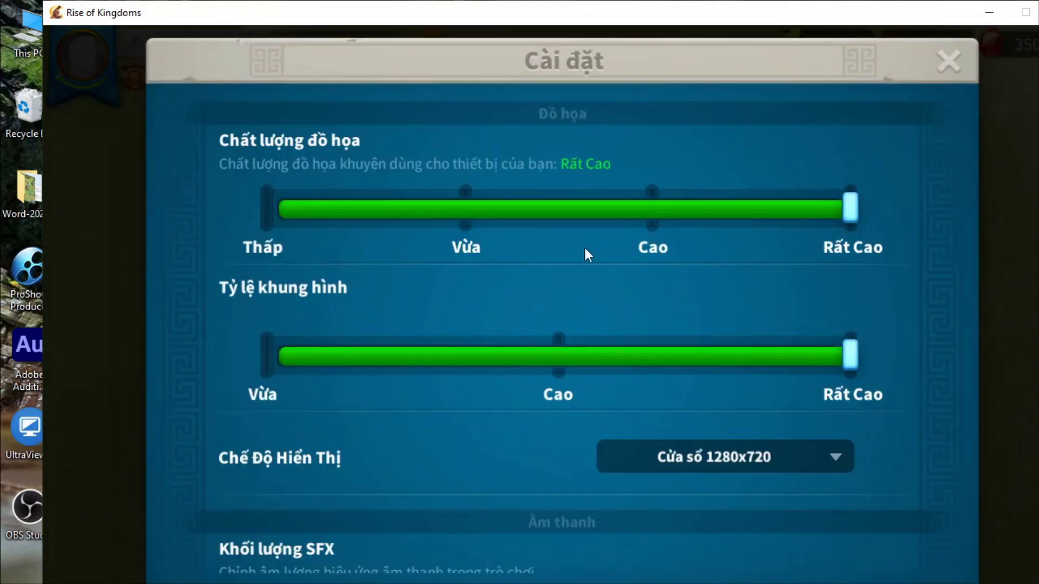
scroll(570, 305, "down", 1)
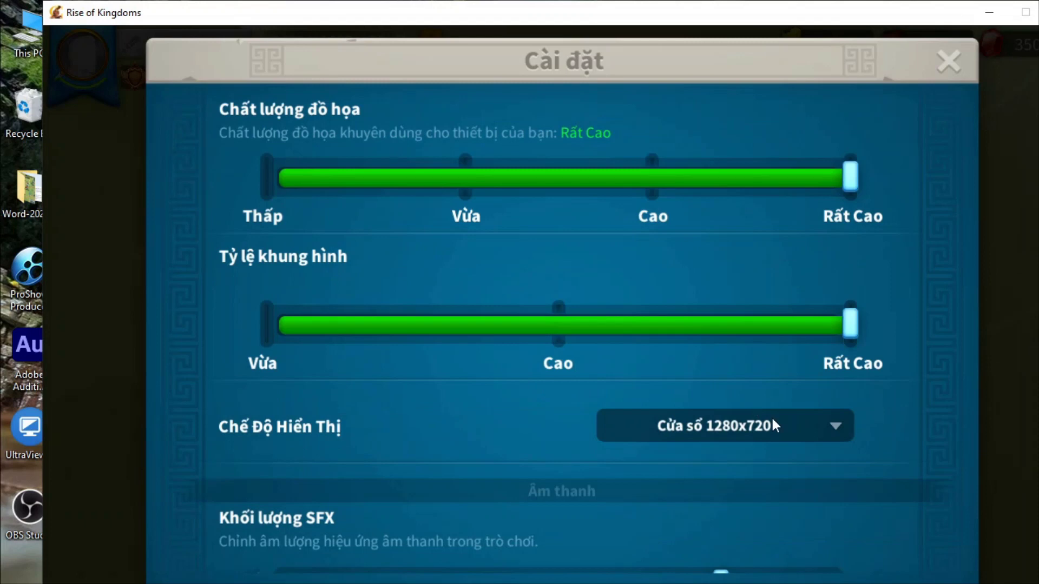
left_click(781, 436)
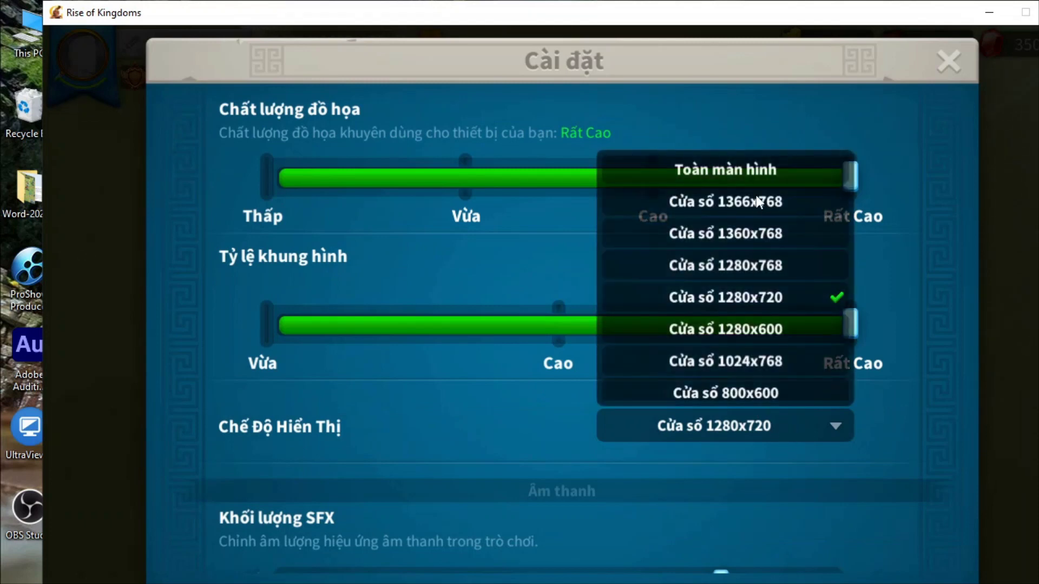